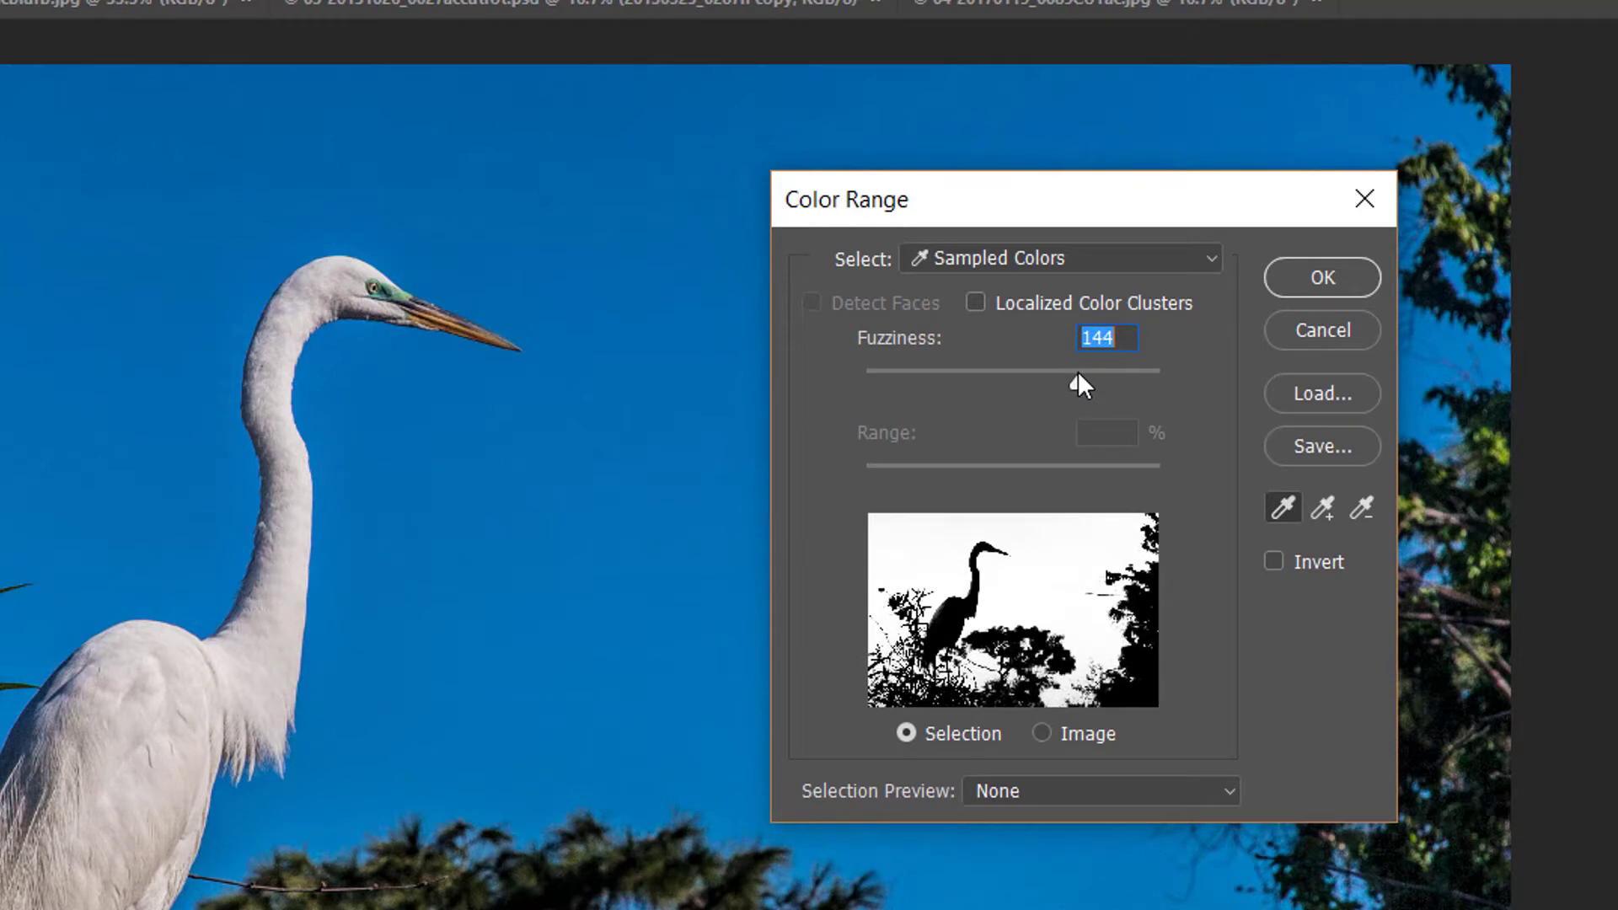
Fine-tune the Color Range fuzziness for the blue sky, accept it and save the selection as a new channel named "sky"
left_click_drag(1073, 377, 1069, 378)
left_click(1326, 275)
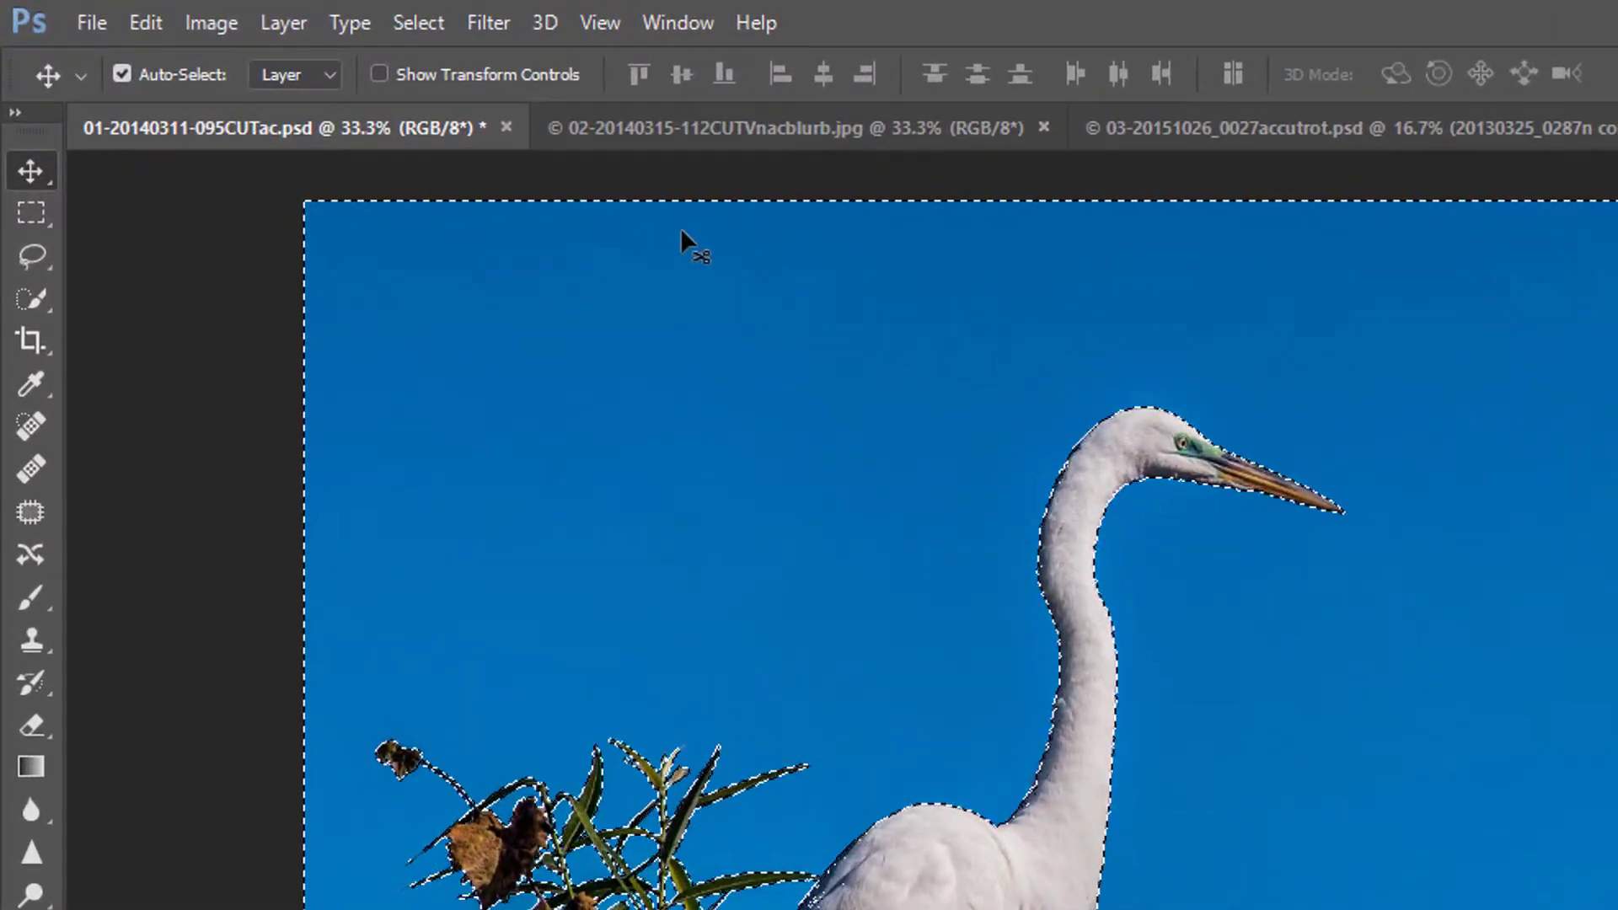
left_click(416, 20)
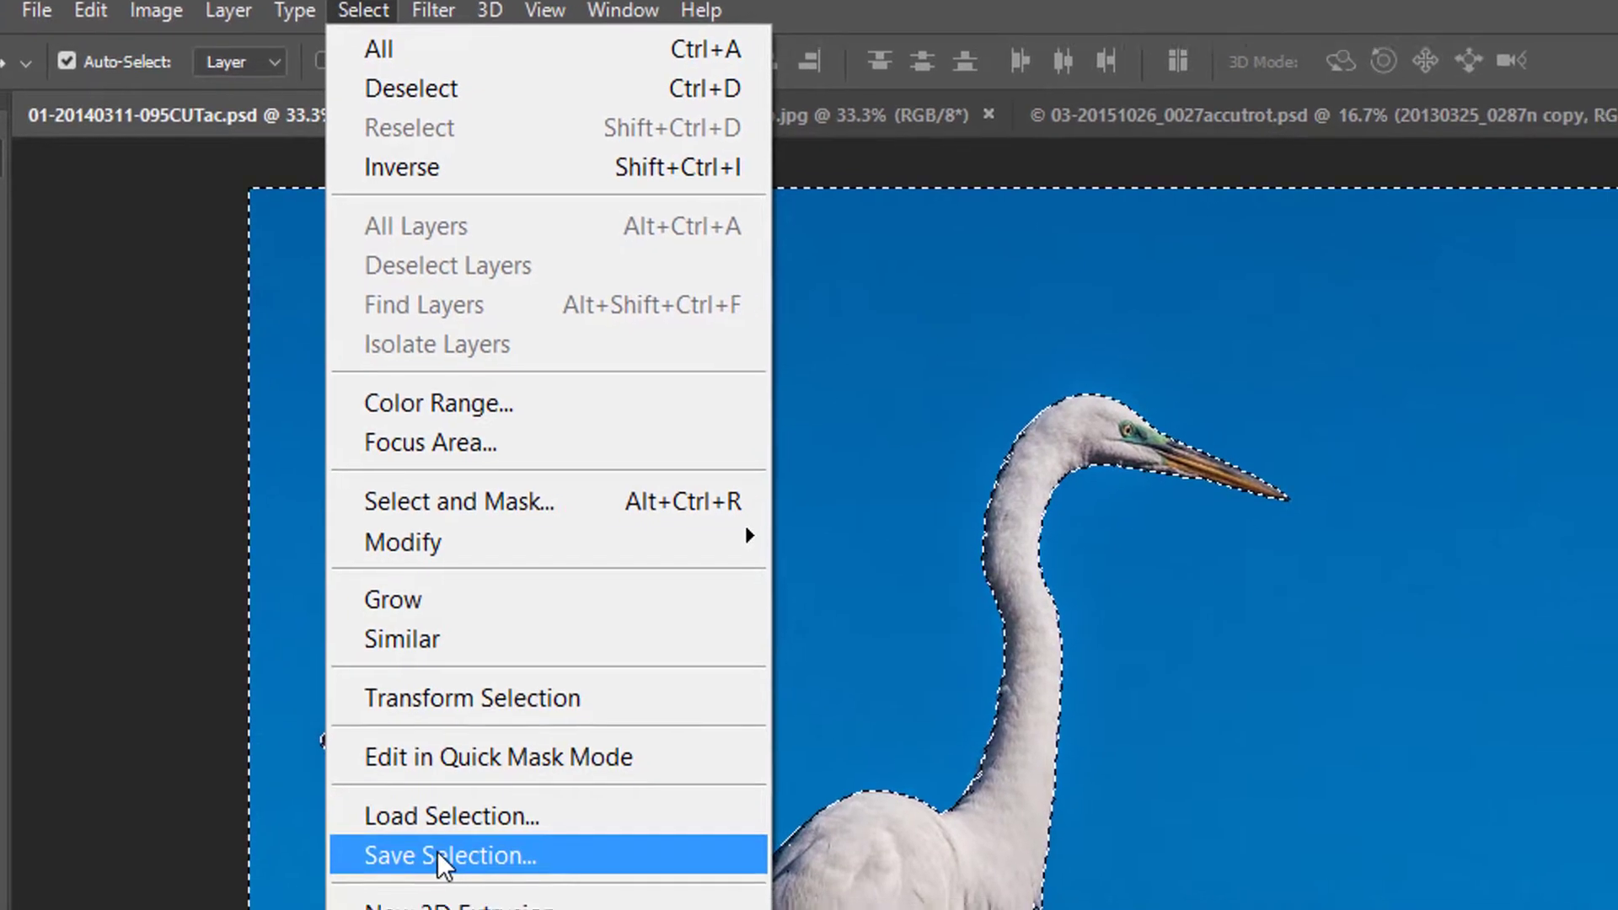
left_click(492, 863)
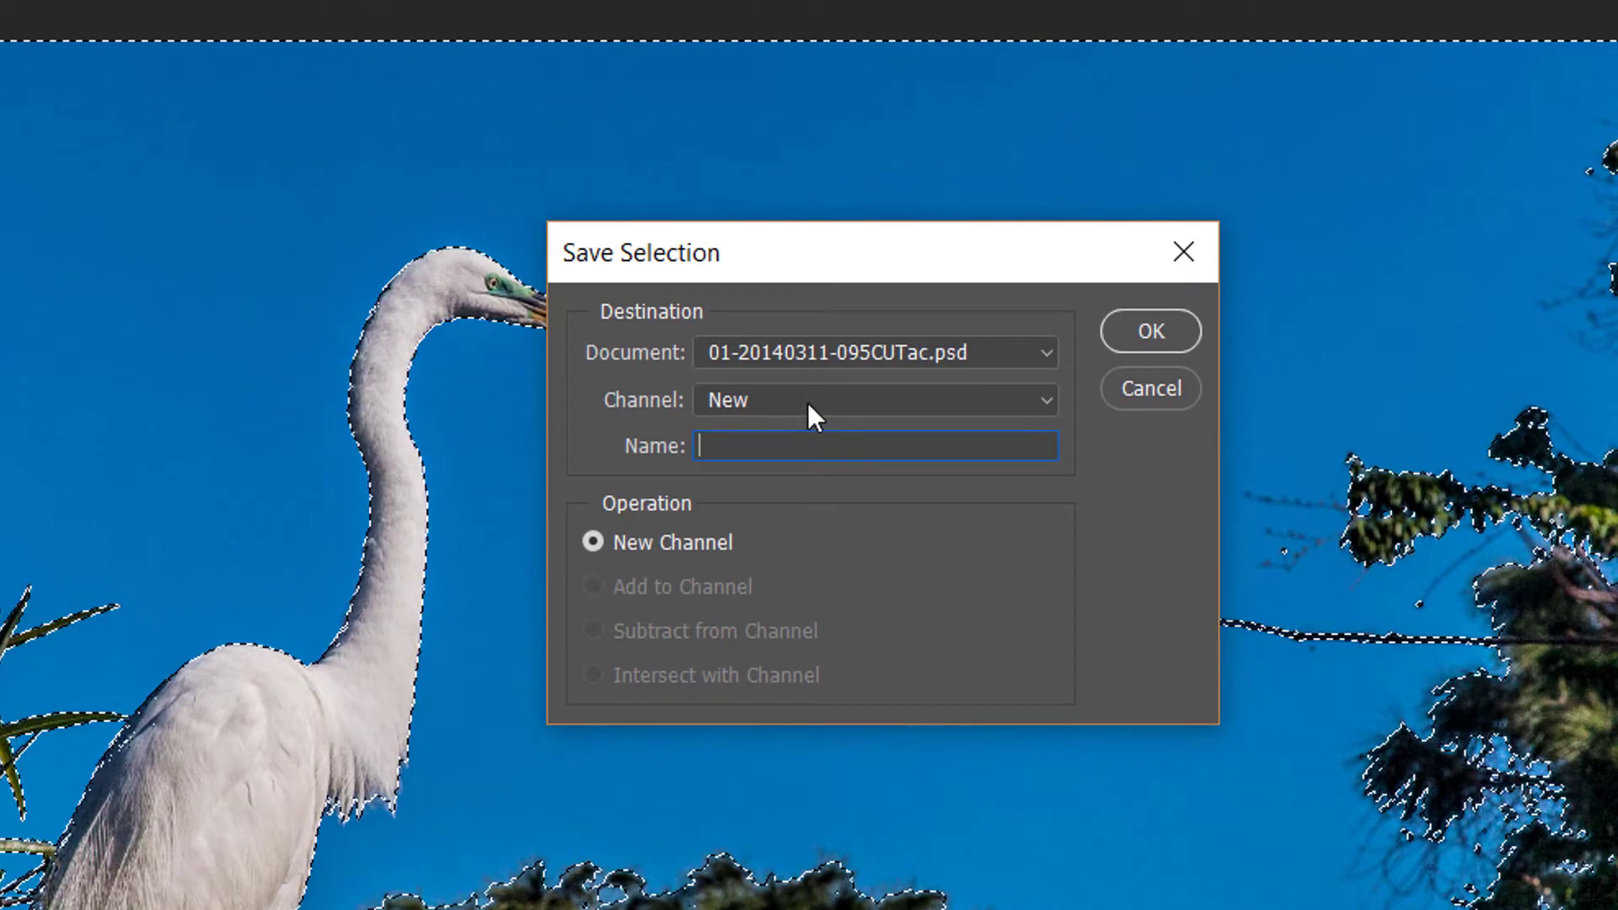
type("sky")
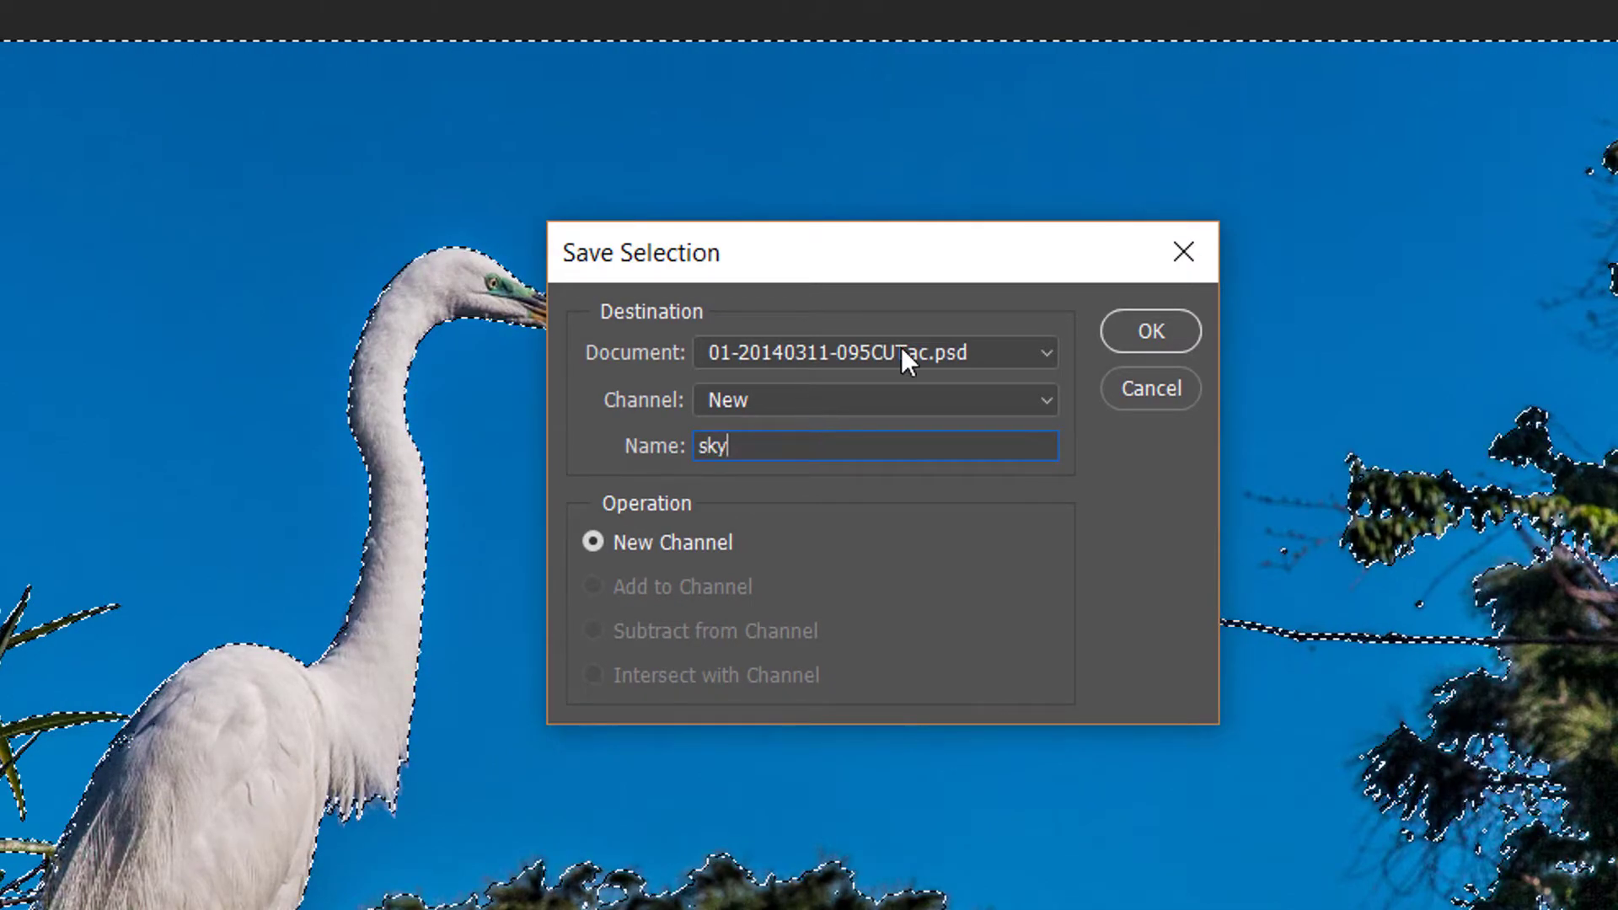
left_click(1135, 329)
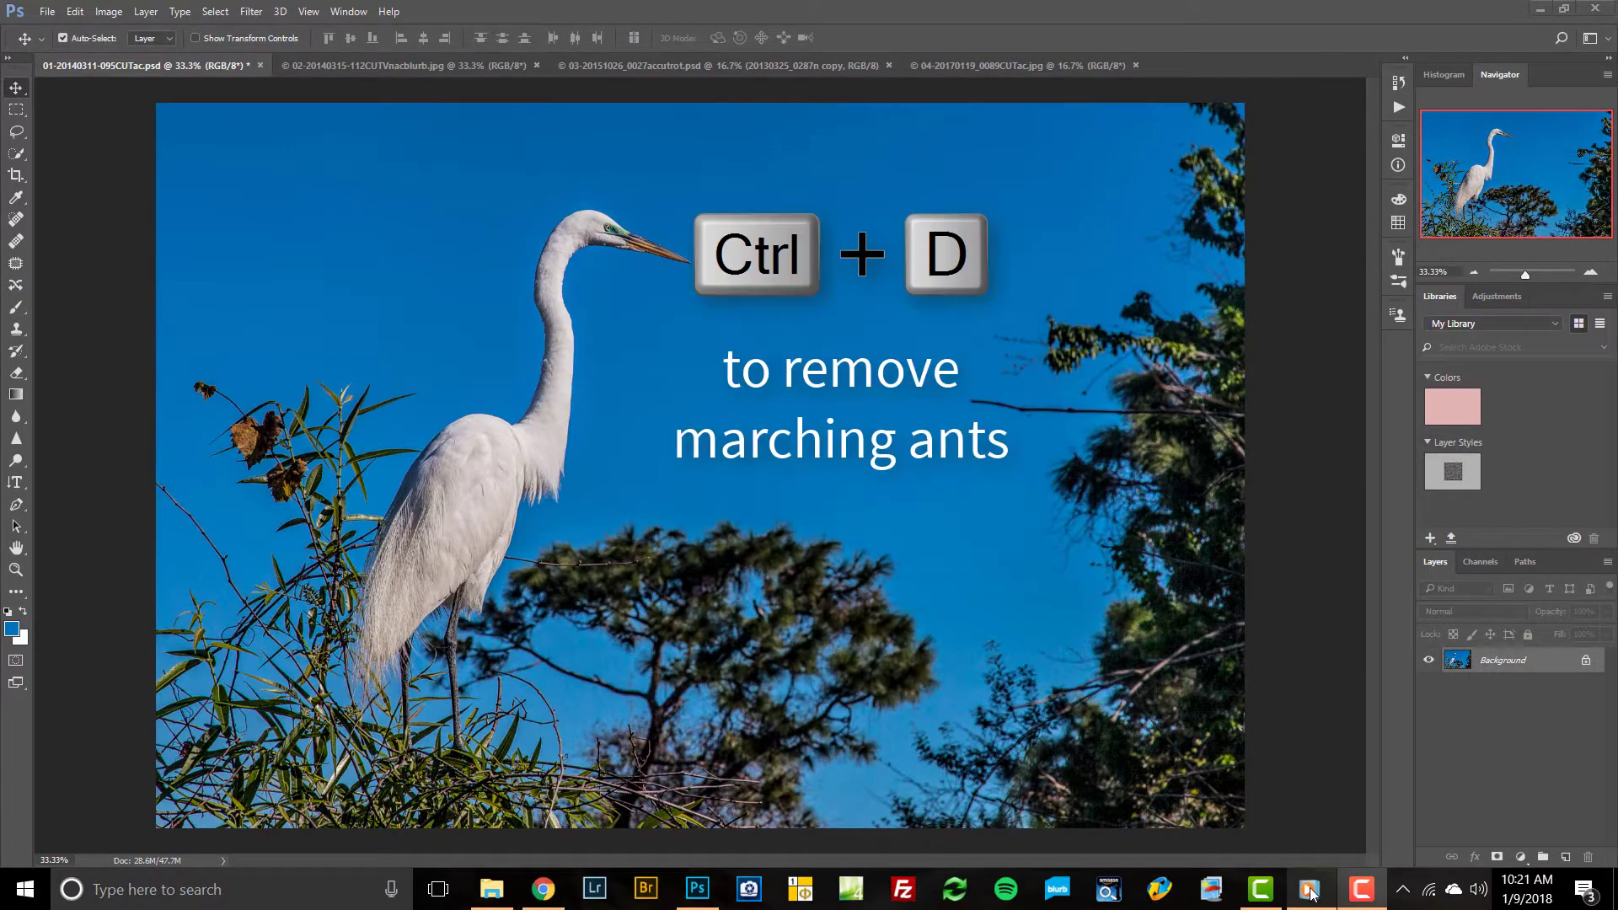
mouse_move(1309, 889)
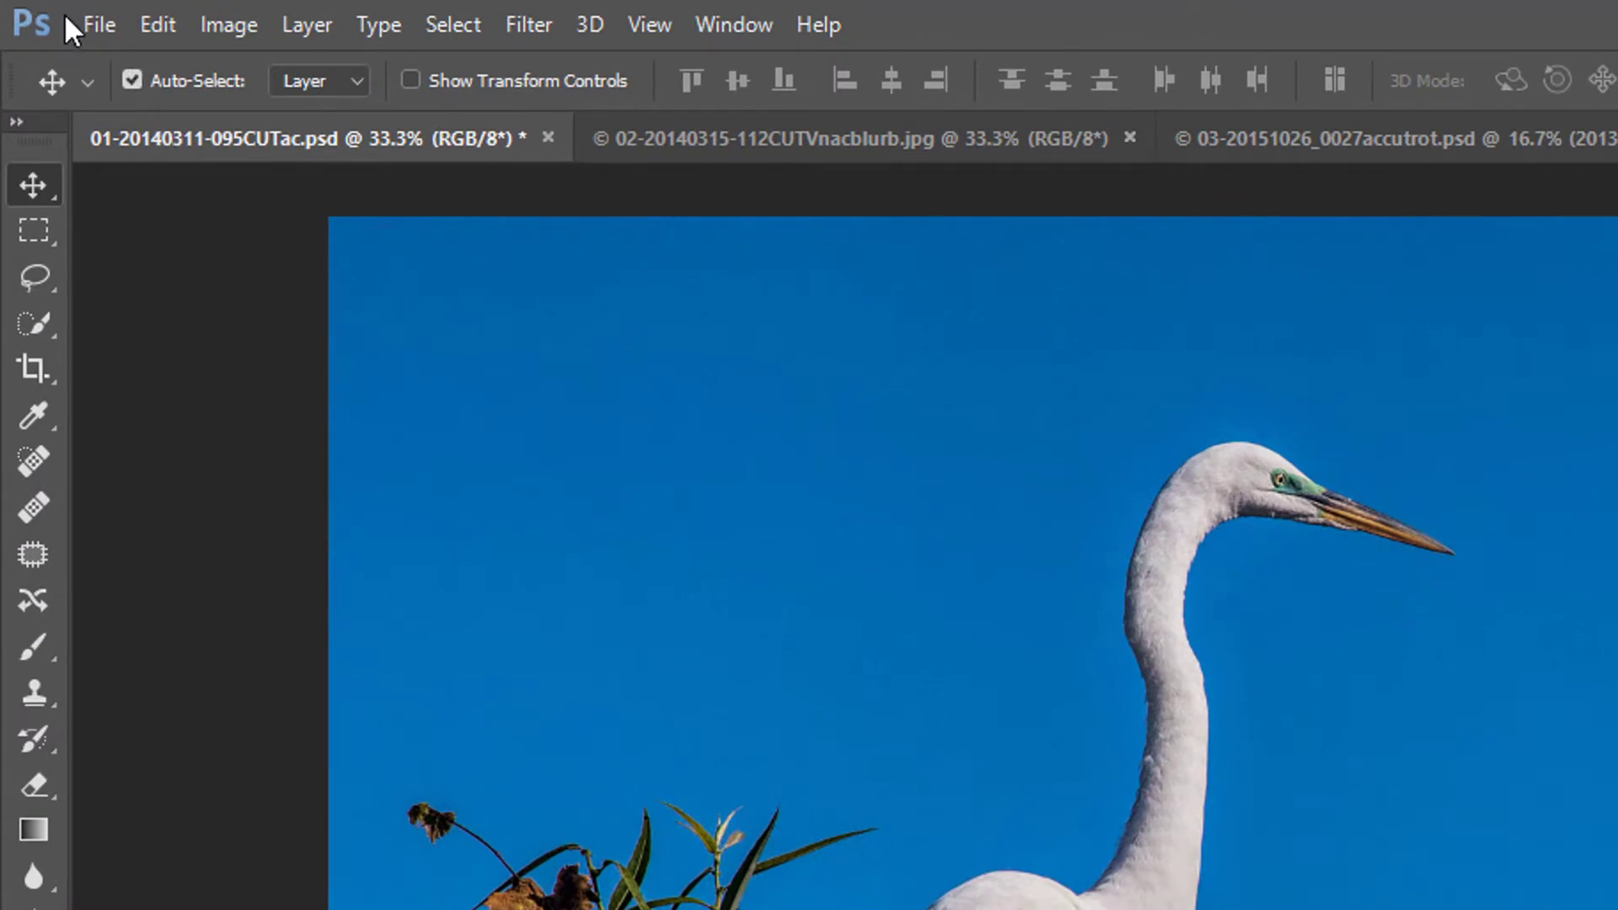
Place the image 20090402_0244PSn from the skys folder into the egret document as an embedded layer
left_click(94, 23)
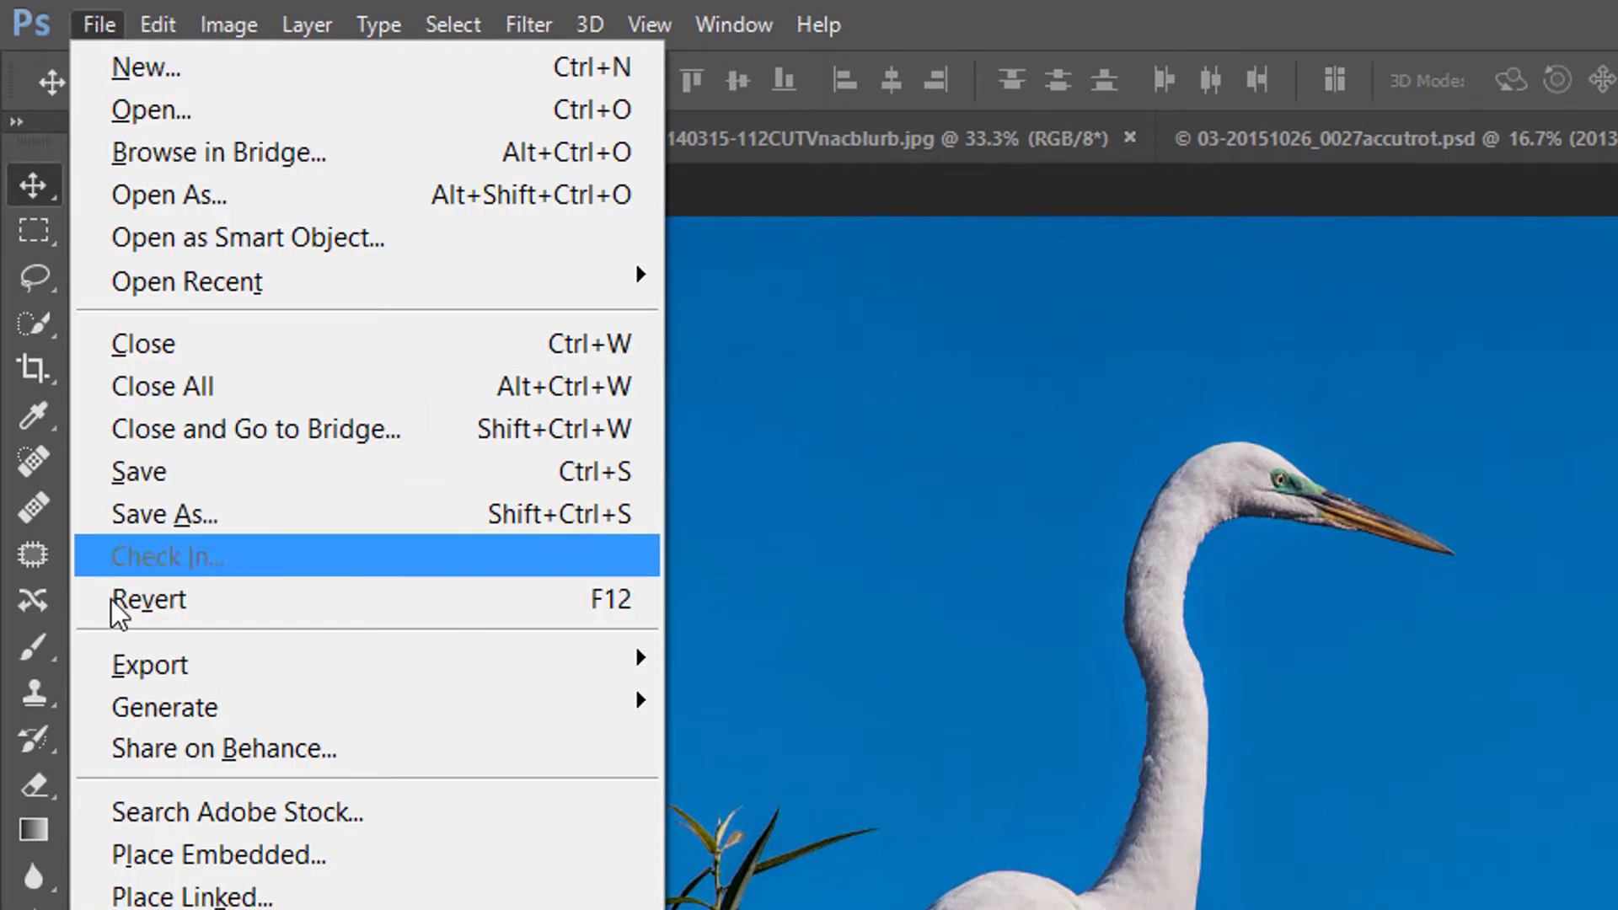
left_click(126, 855)
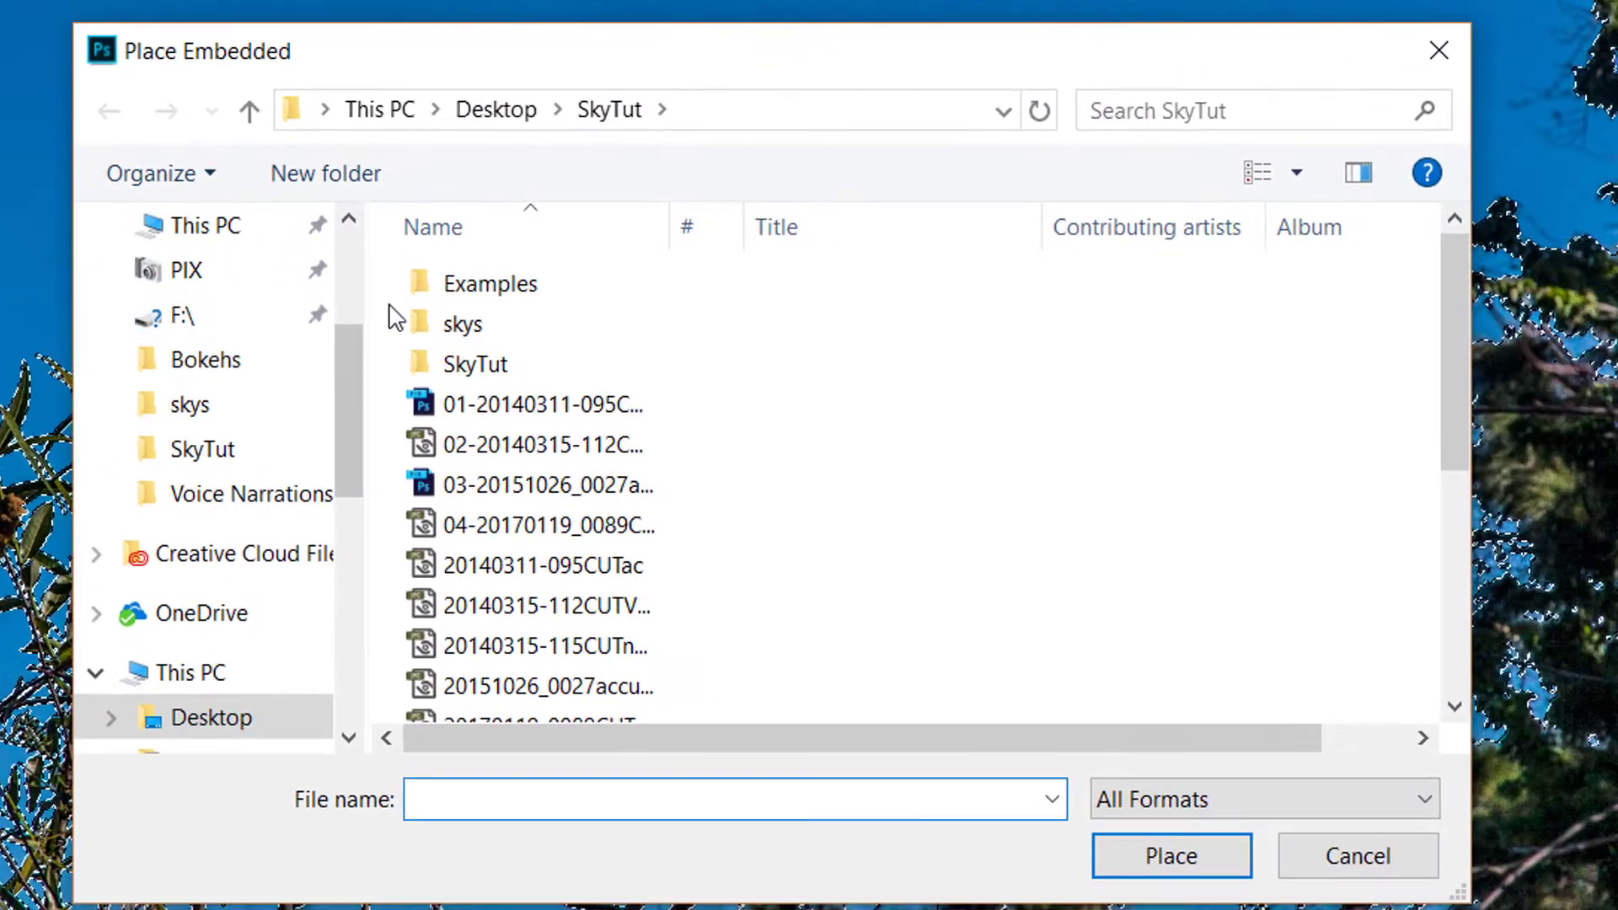
double_click(455, 324)
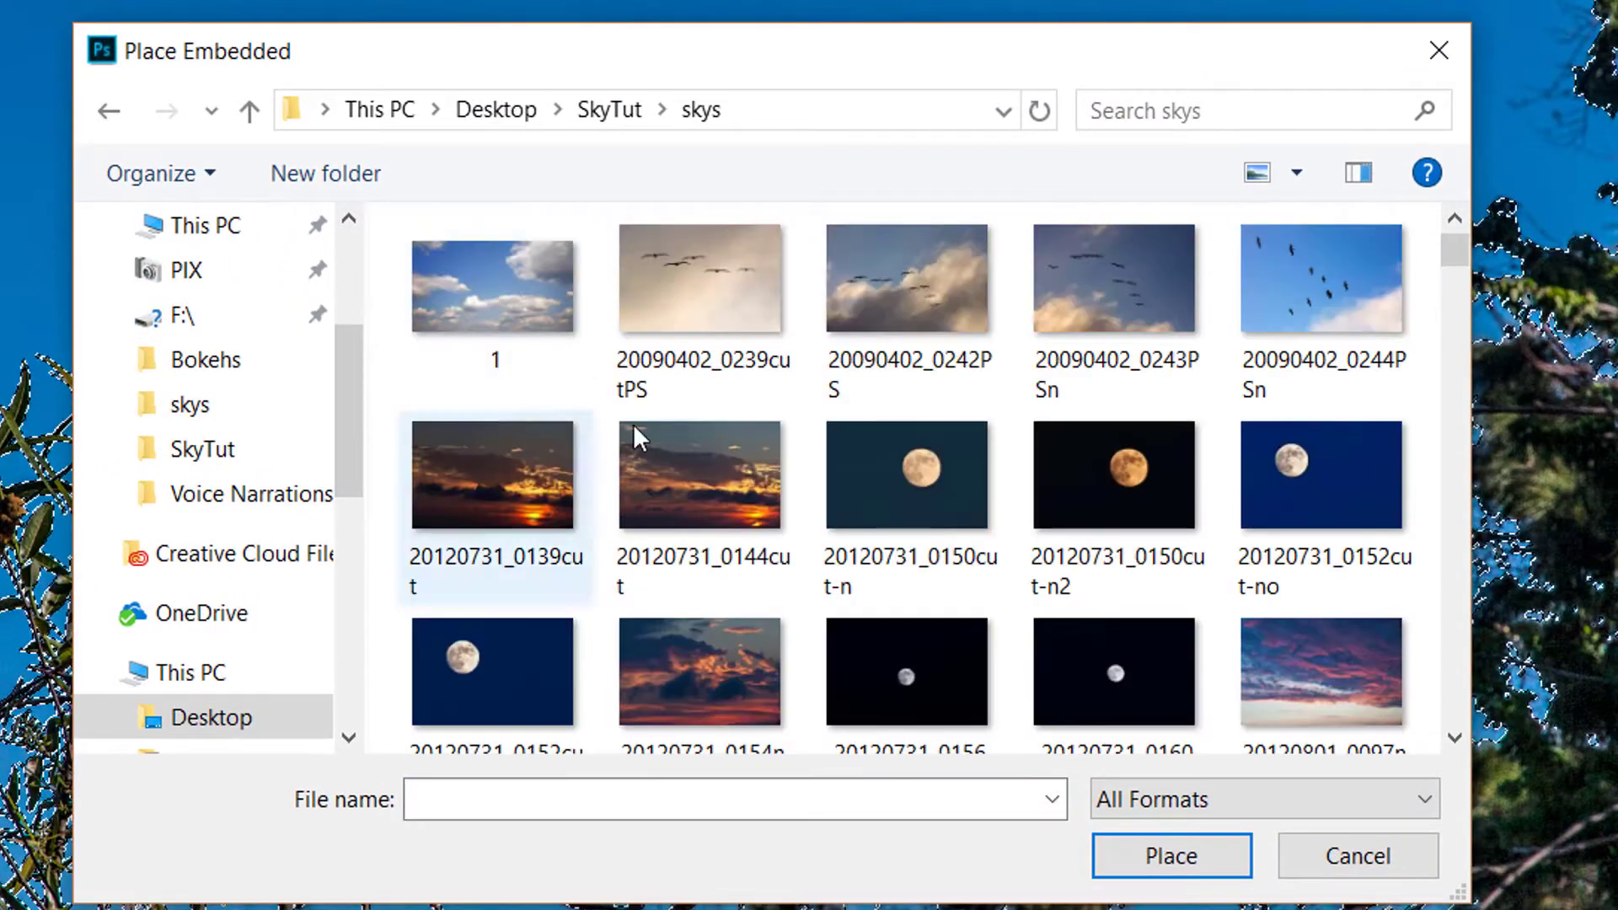
left_click_drag(1458, 250, 1510, 217)
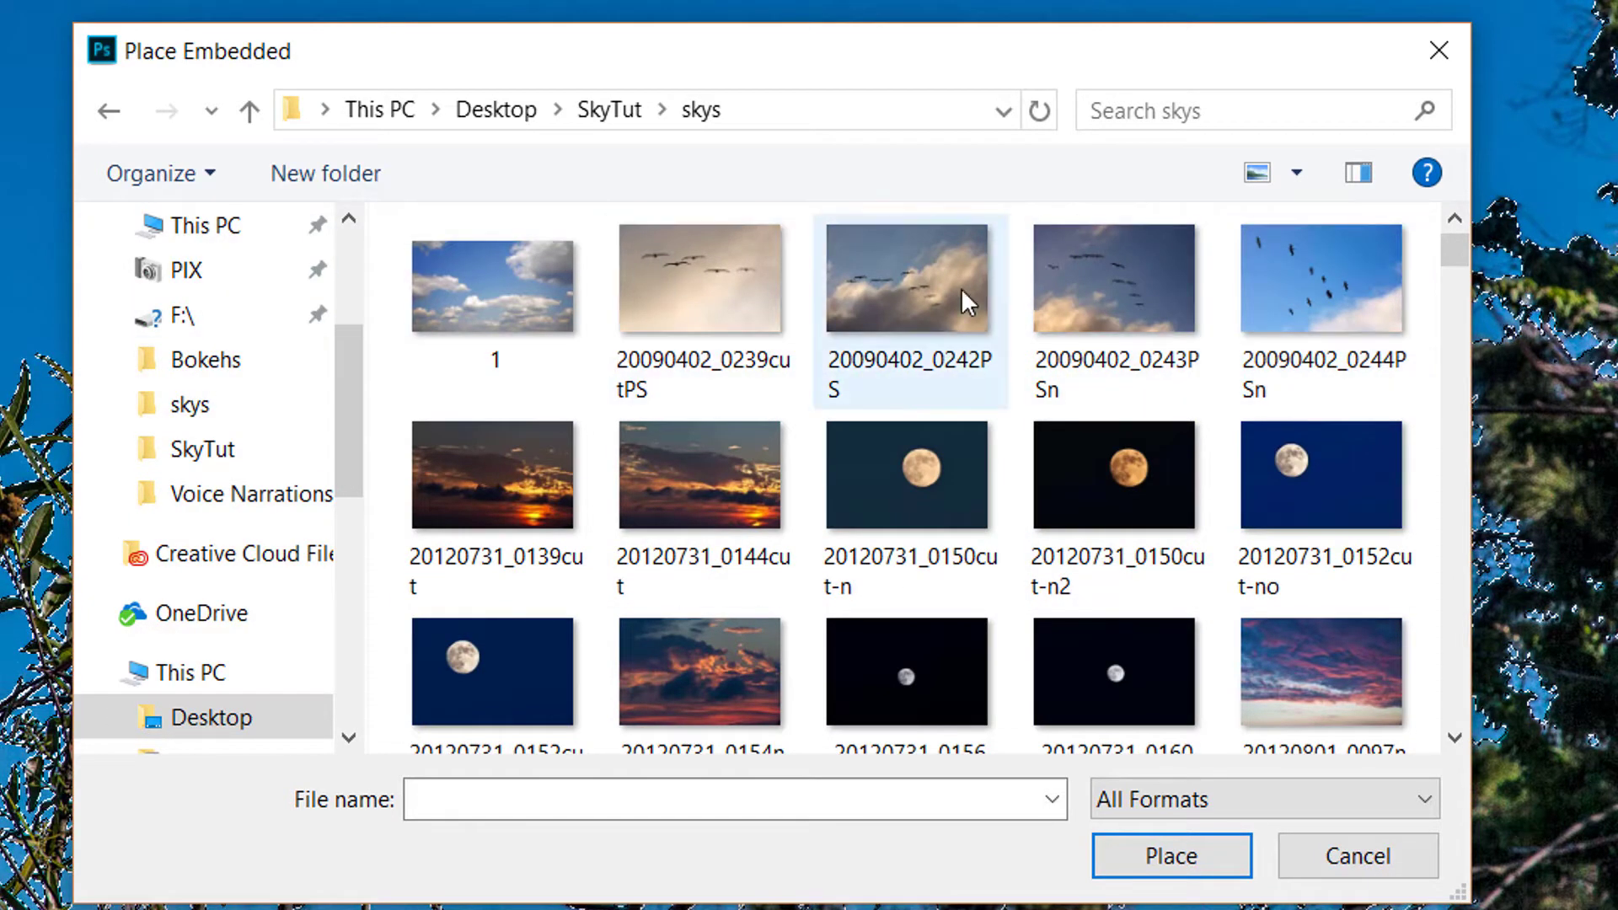
left_click(1303, 276)
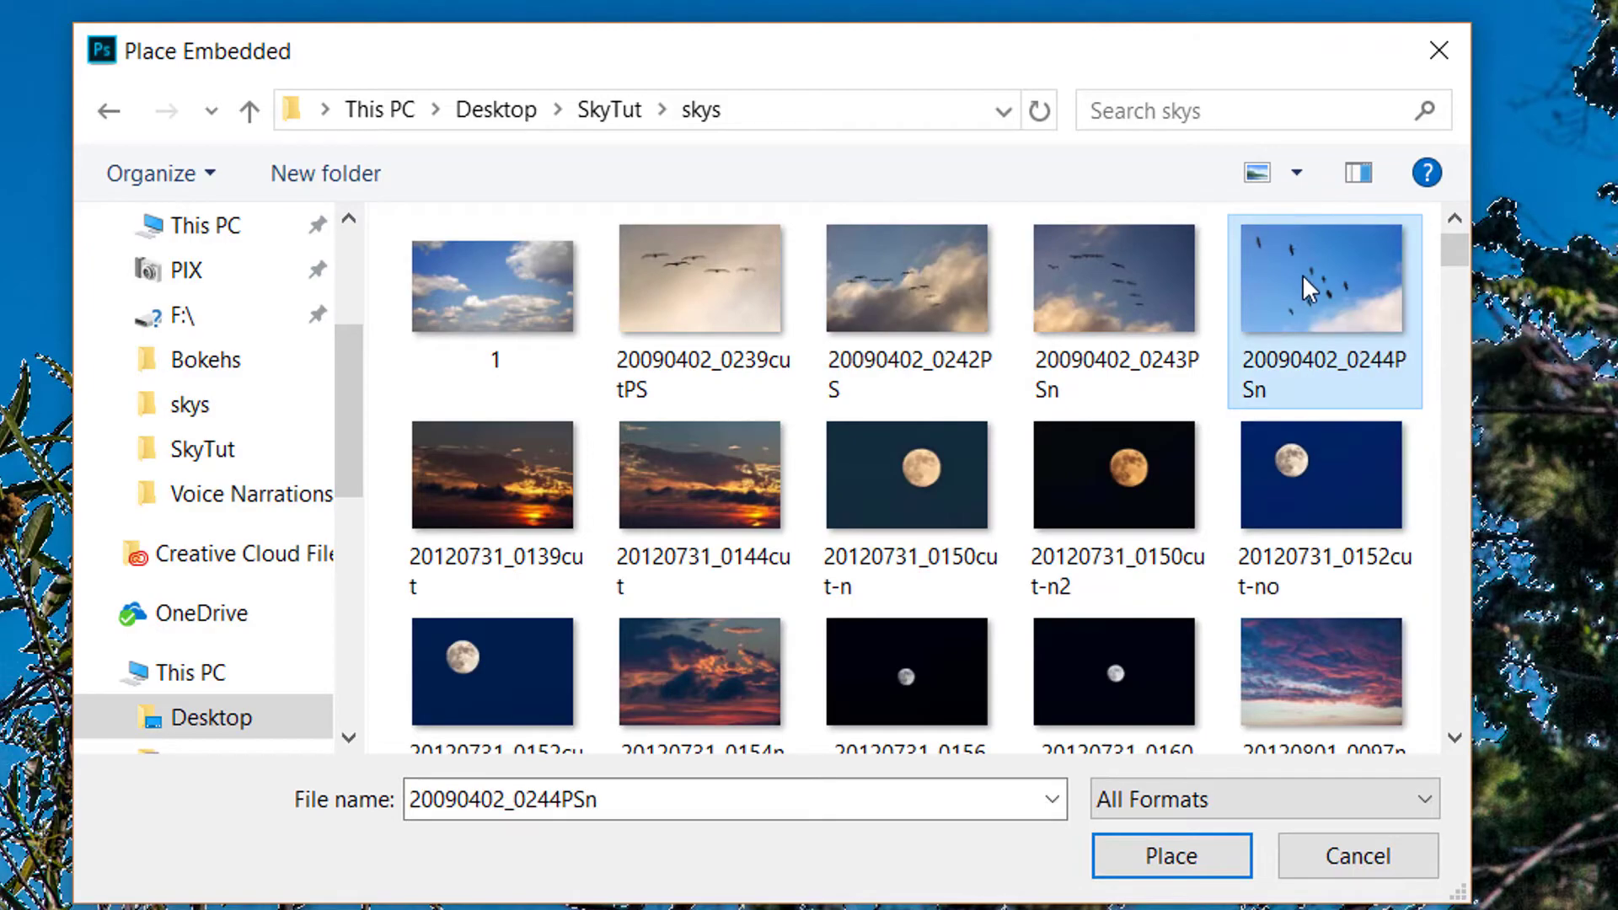
left_click(1173, 851)
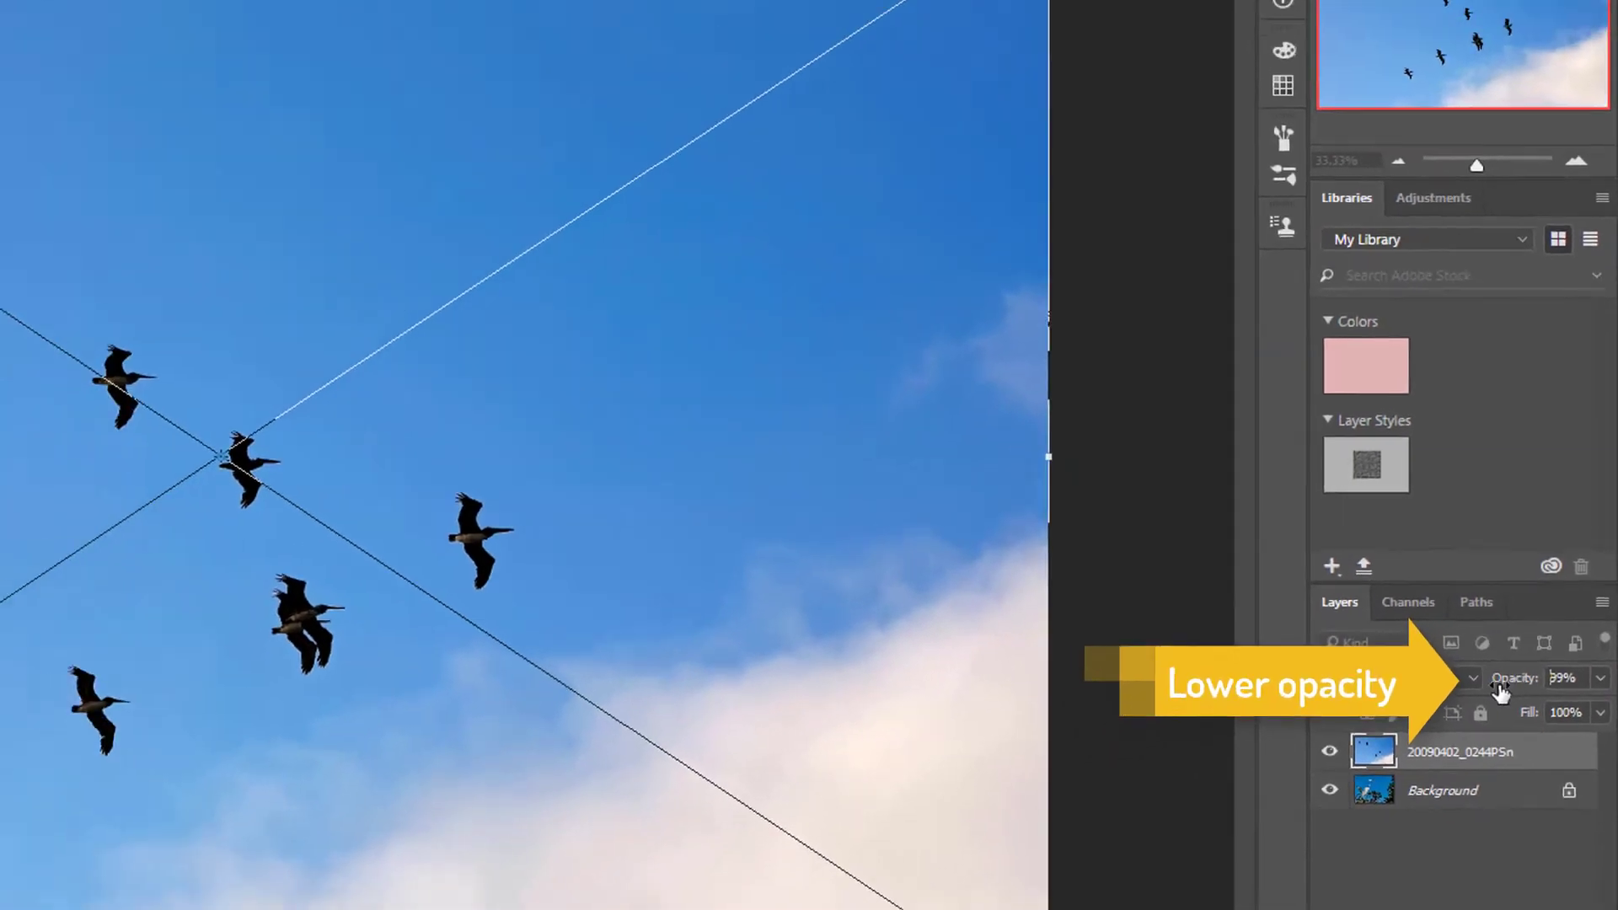
Lower the placed sky layer's opacity to about 56% and commit it resized to cover the egret photo
left_click_drag(1508, 721, 1444, 739)
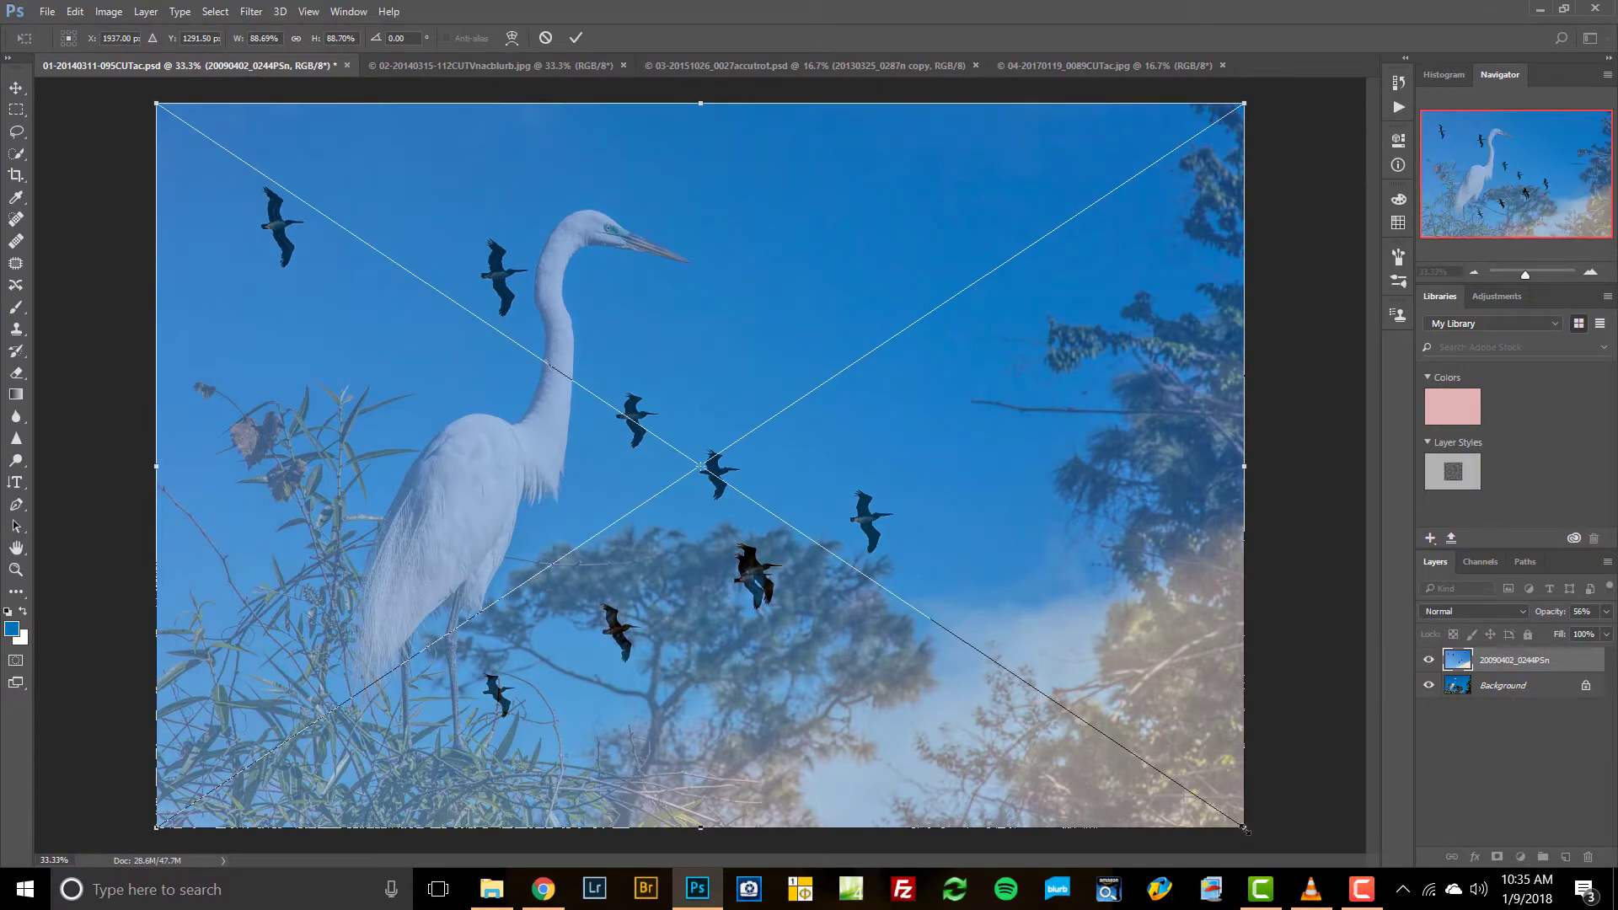
mouse_move(1244, 828)
left_mouse_down()
mouse_move(1251, 425)
mouse_move(1268, 438)
mouse_move(848, 367)
mouse_move(845, 473)
mouse_move(1217, 473)
mouse_move(1253, 578)
mouse_move(1149, 687)
mouse_move(1149, 777)
mouse_move(1247, 825)
left_mouse_up()
key("Return")
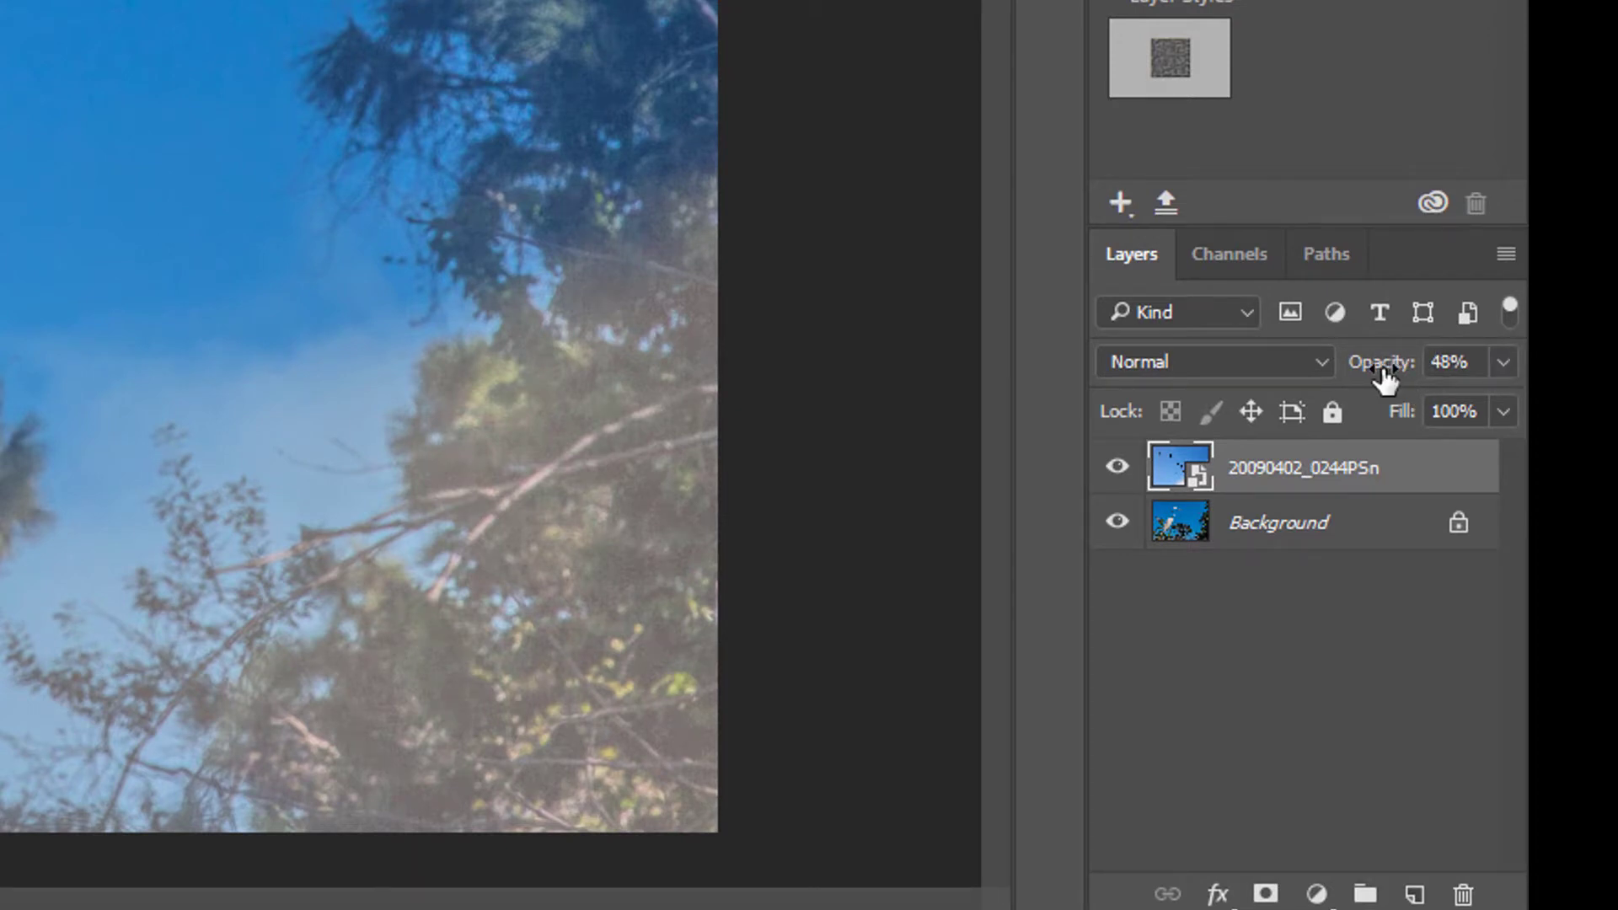
Restore the sky layer's opacity to 100% and add a layer mask to it
left_click_drag(1480, 371, 1500, 370)
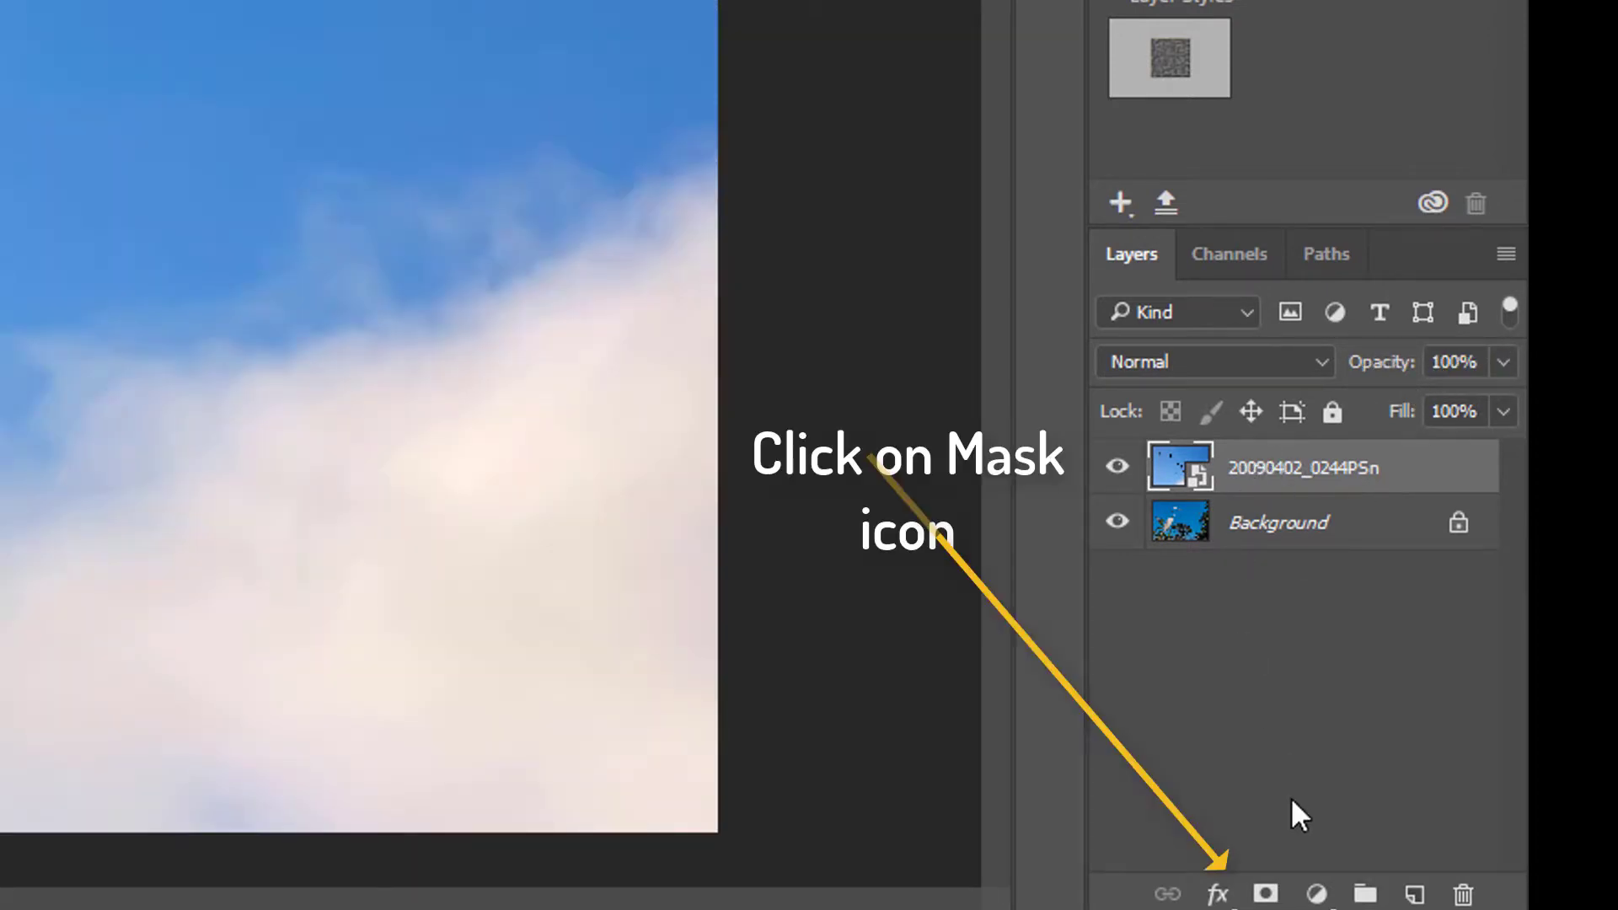
left_click(1264, 893)
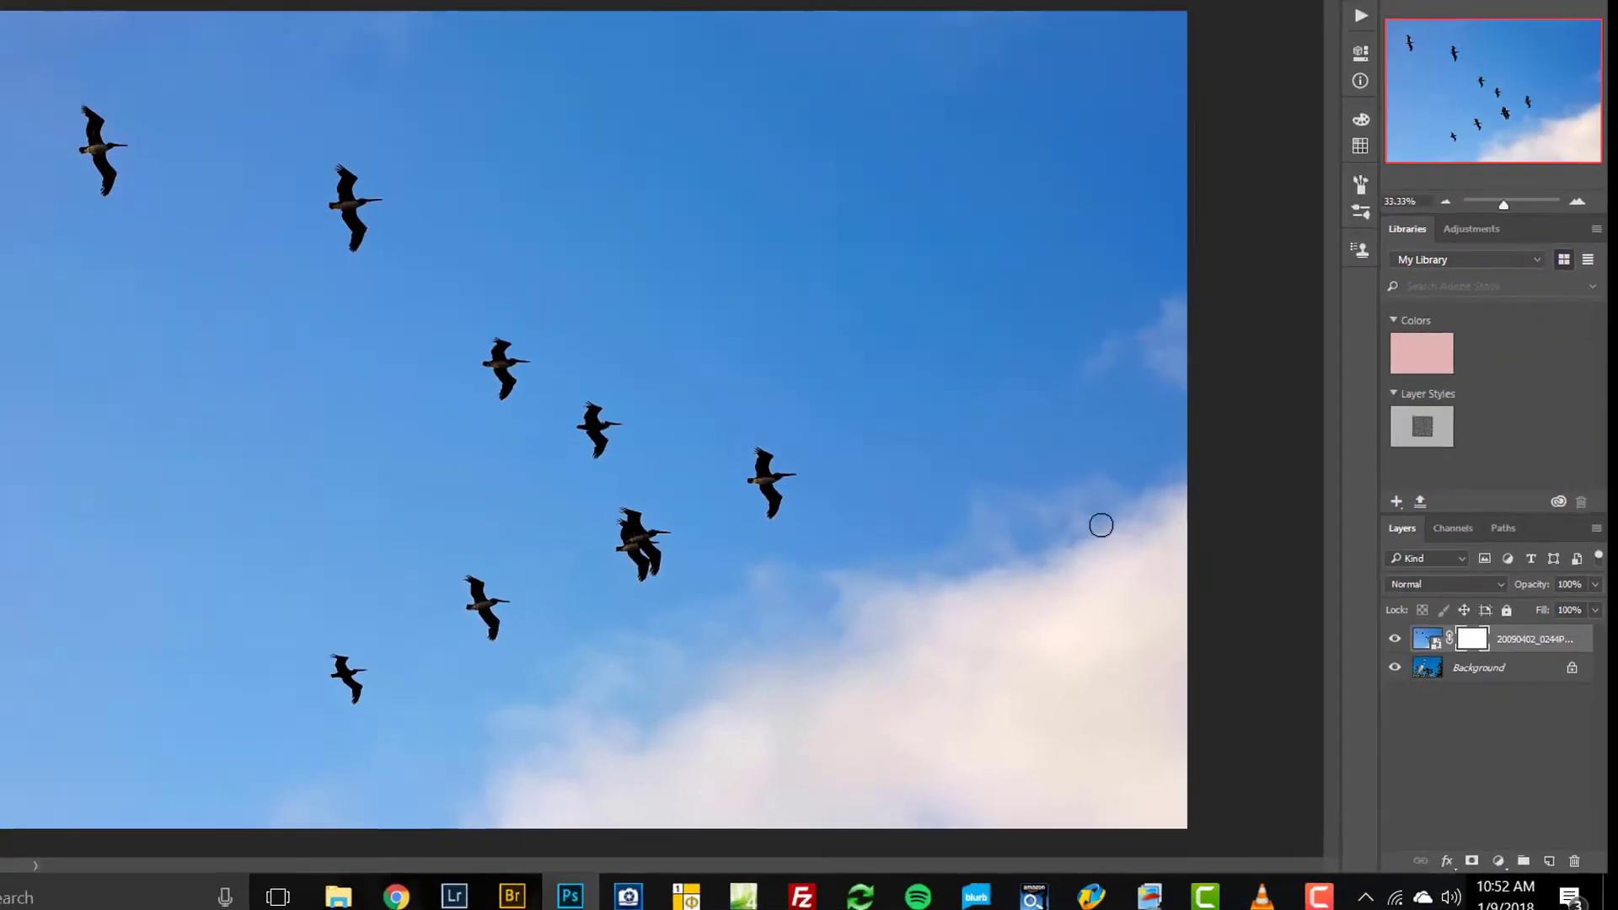
Switch to the Brush tool and load the saved "sky" channel as an inverted new selection
key("b")
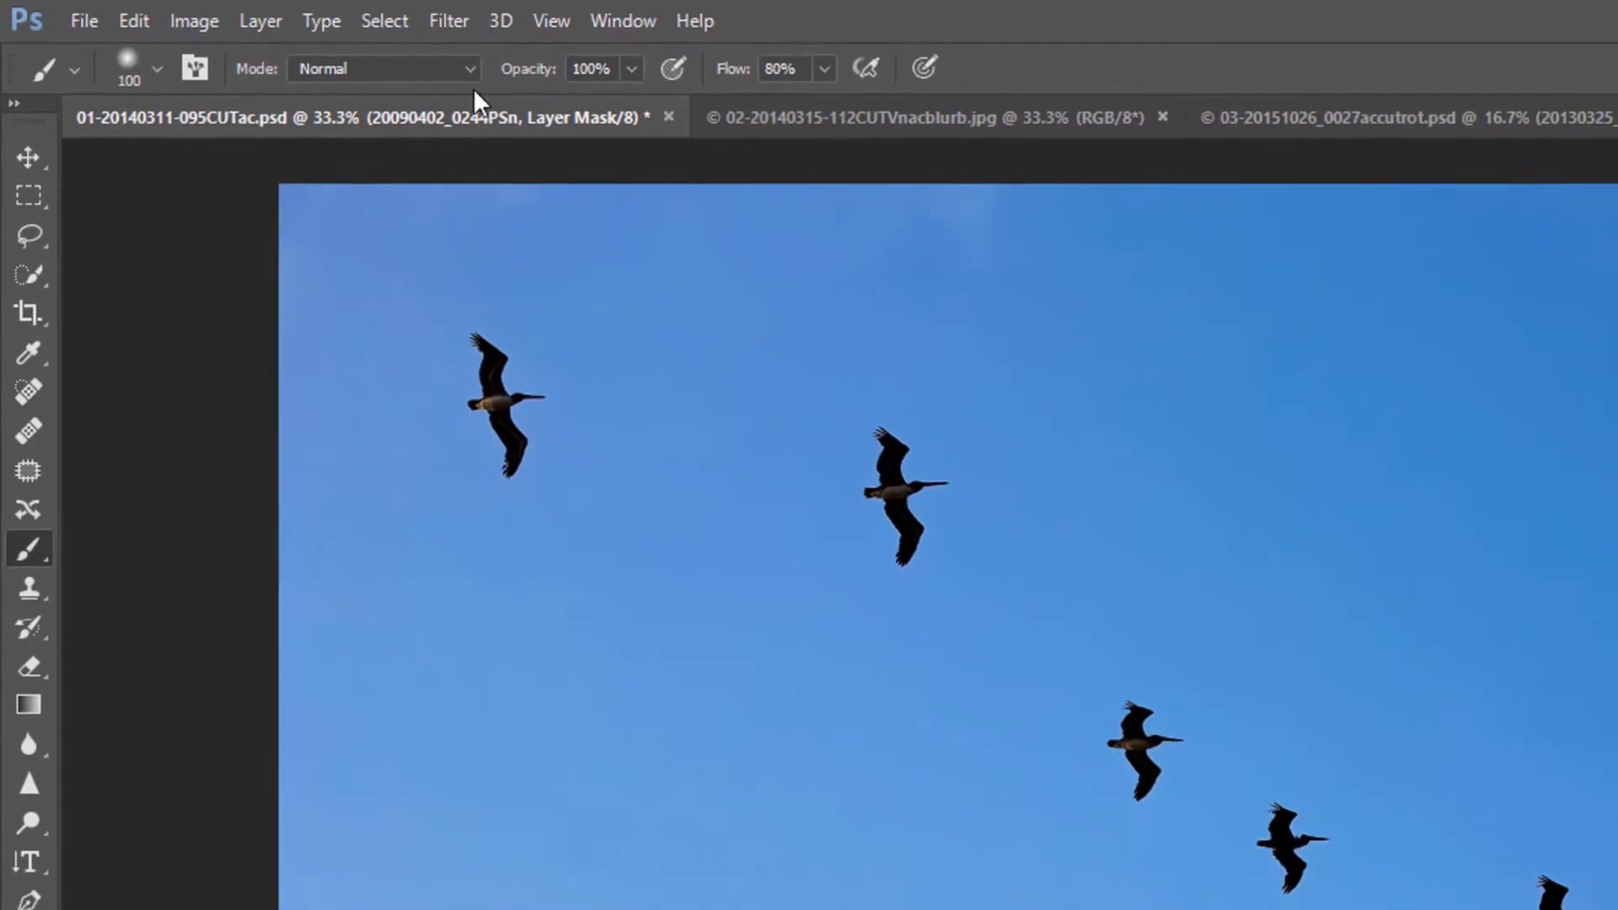
left_click(384, 20)
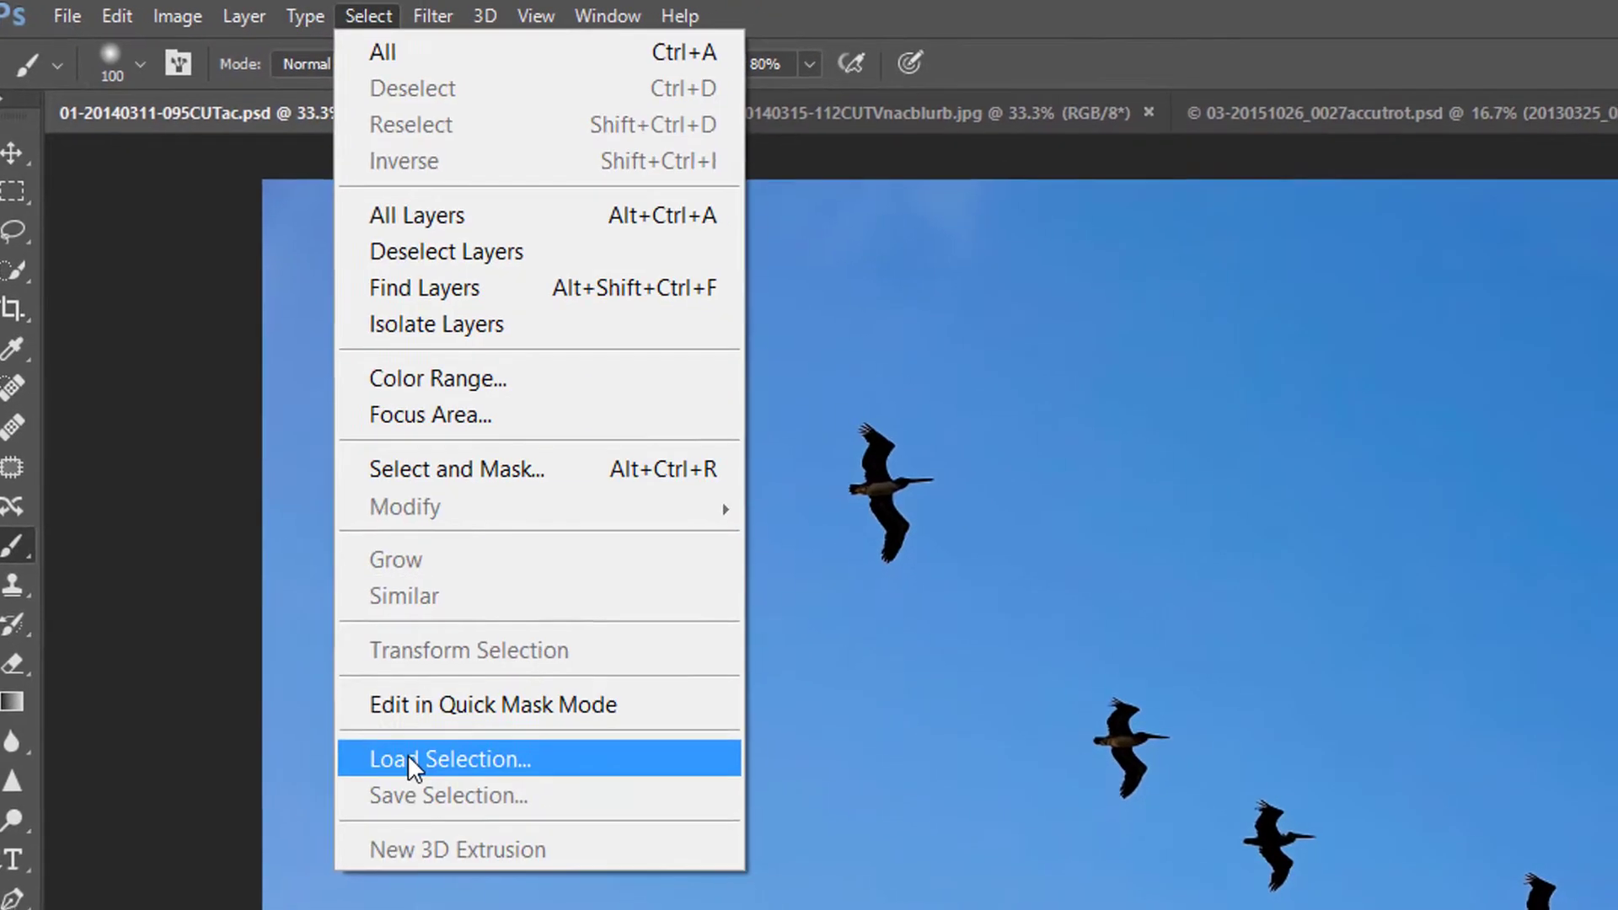
left_click(413, 761)
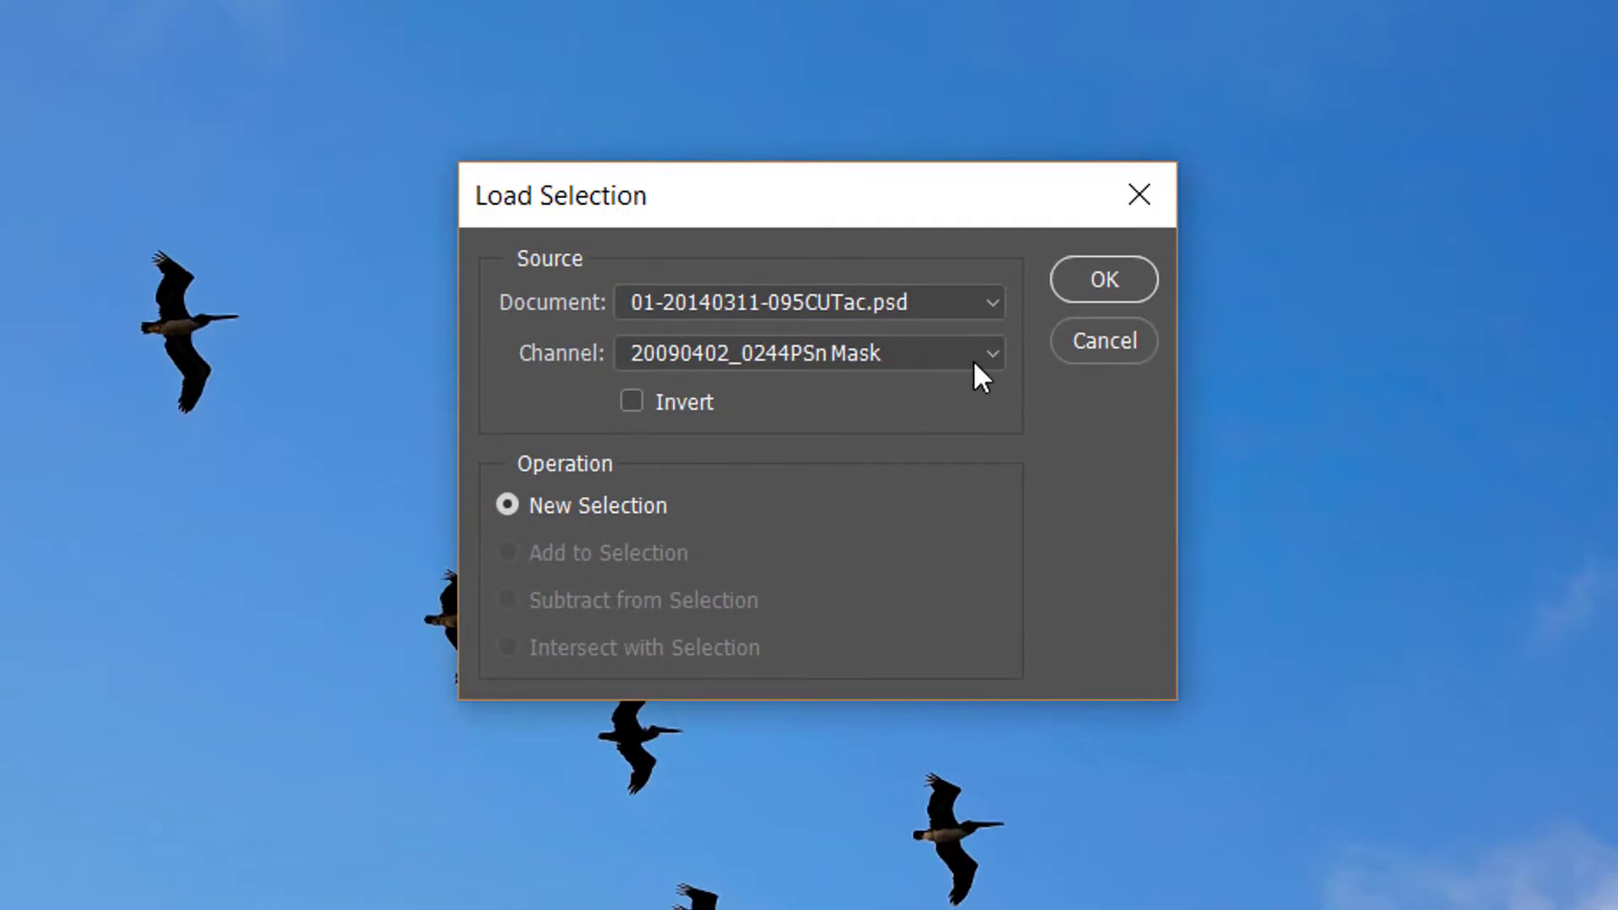
left_click(987, 359)
left_click(791, 477)
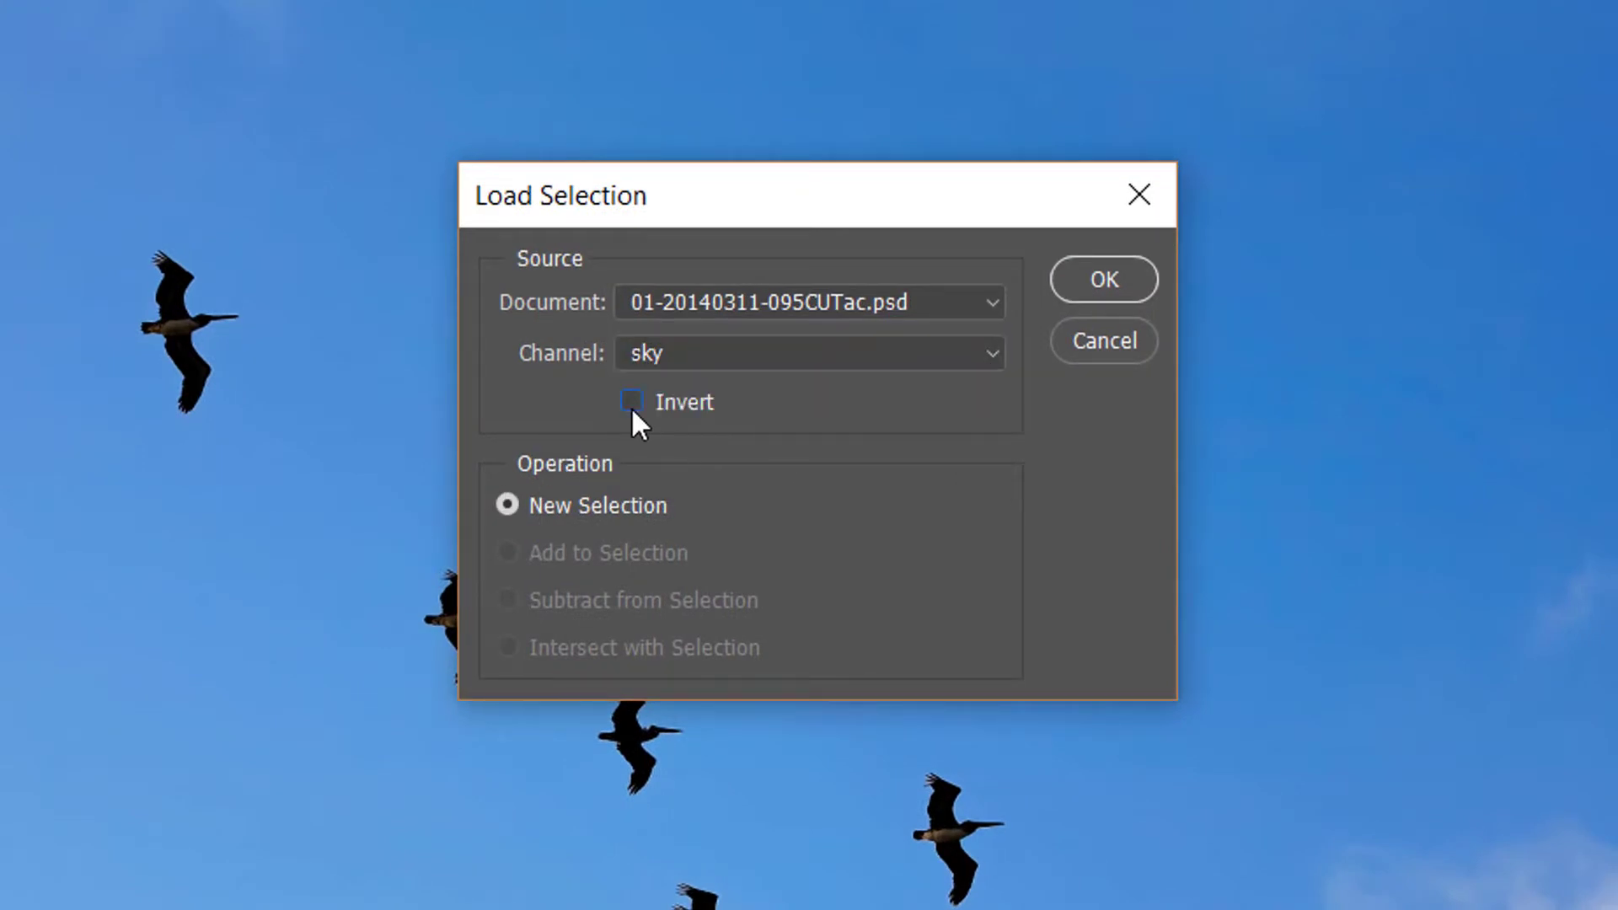
left_click(1110, 281)
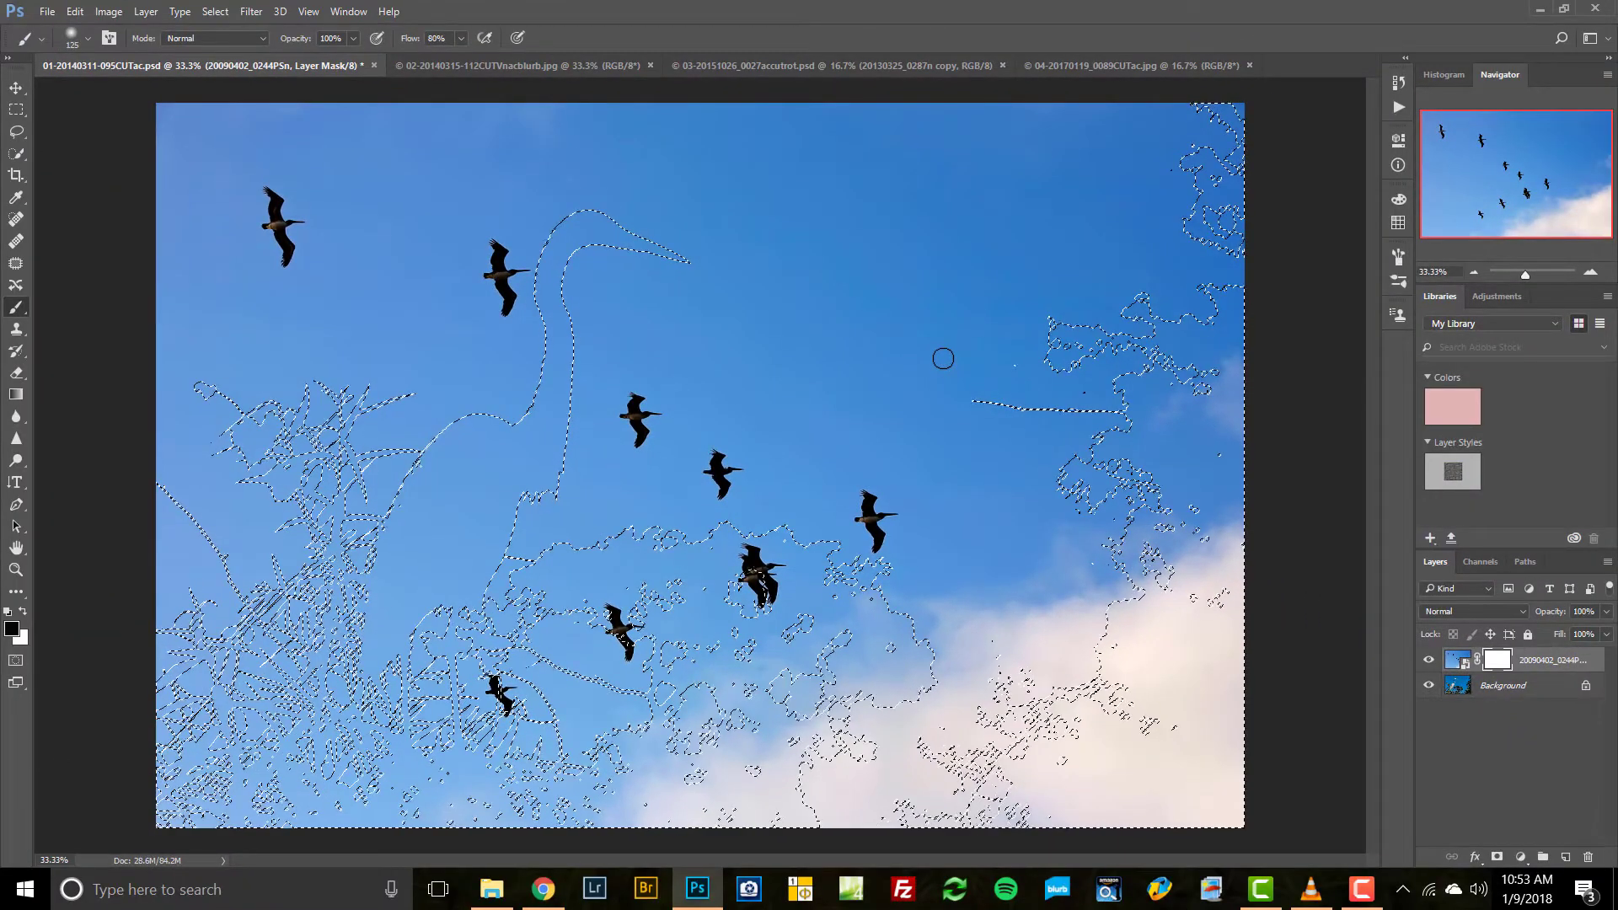
Enlarge the brush to 900 and paint black on the sky layer's mask within the selection to reveal egret and trees, then deselect
key("bracketright")
key("bracketright")
key("bracketright")
key("bracketright")
key("bracketright")
key("bracketright")
key("bracketright")
key("bracketright")
key("bracketright")
key("bracketright")
key("bracketright")
key("bracketright")
mouse_move(1034, 373)
left_mouse_down()
mouse_move(1174, 138)
mouse_move(1083, 686)
mouse_move(776, 578)
mouse_move(467, 583)
mouse_move(1095, 800)
mouse_move(209, 325)
mouse_move(729, 188)
mouse_move(549, 276)
mouse_move(910, 469)
mouse_move(1191, 144)
mouse_move(1246, 668)
mouse_move(1208, 748)
left_mouse_up()
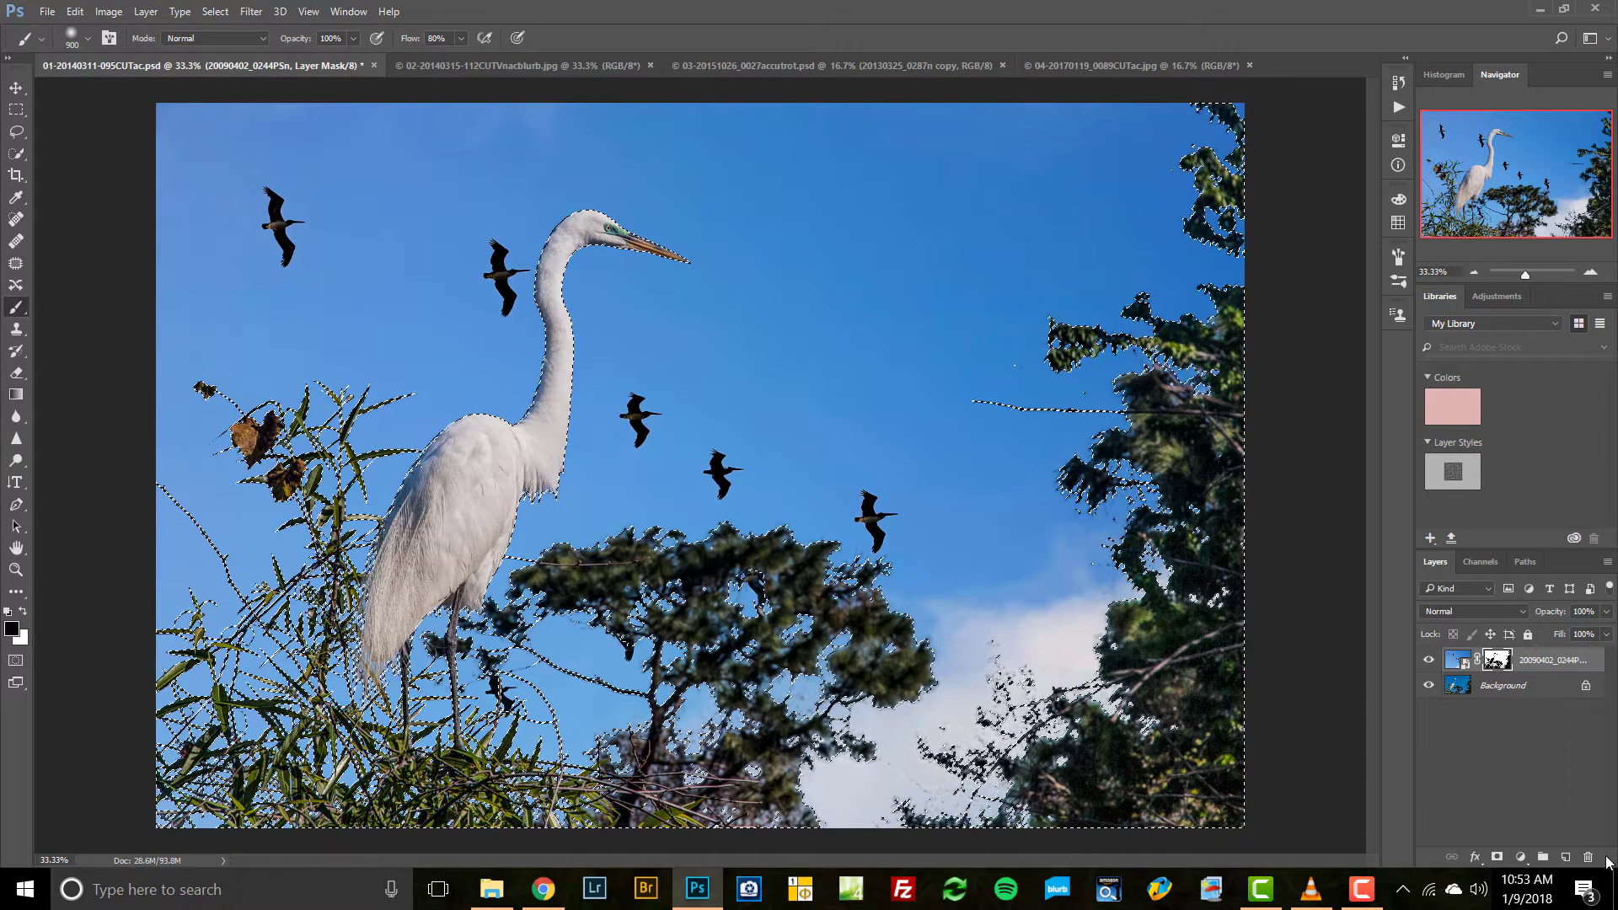
key("ctrl+d")
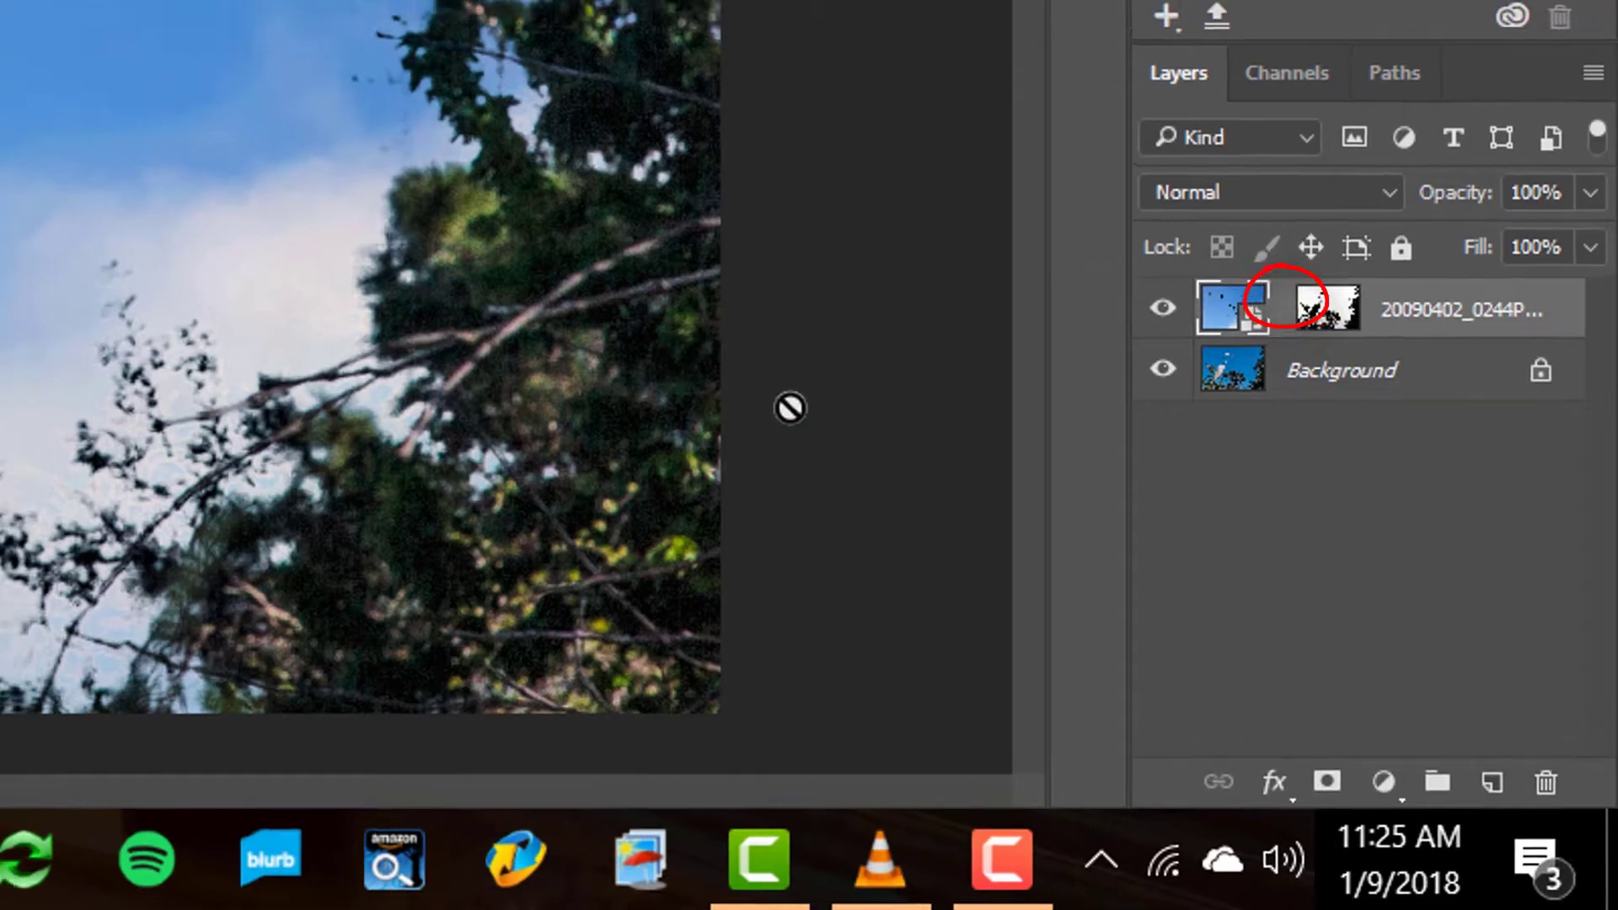
Free-transform the sky image, unlinked from its mask, so its right edge meets the canvas edge
key("ctrl+t")
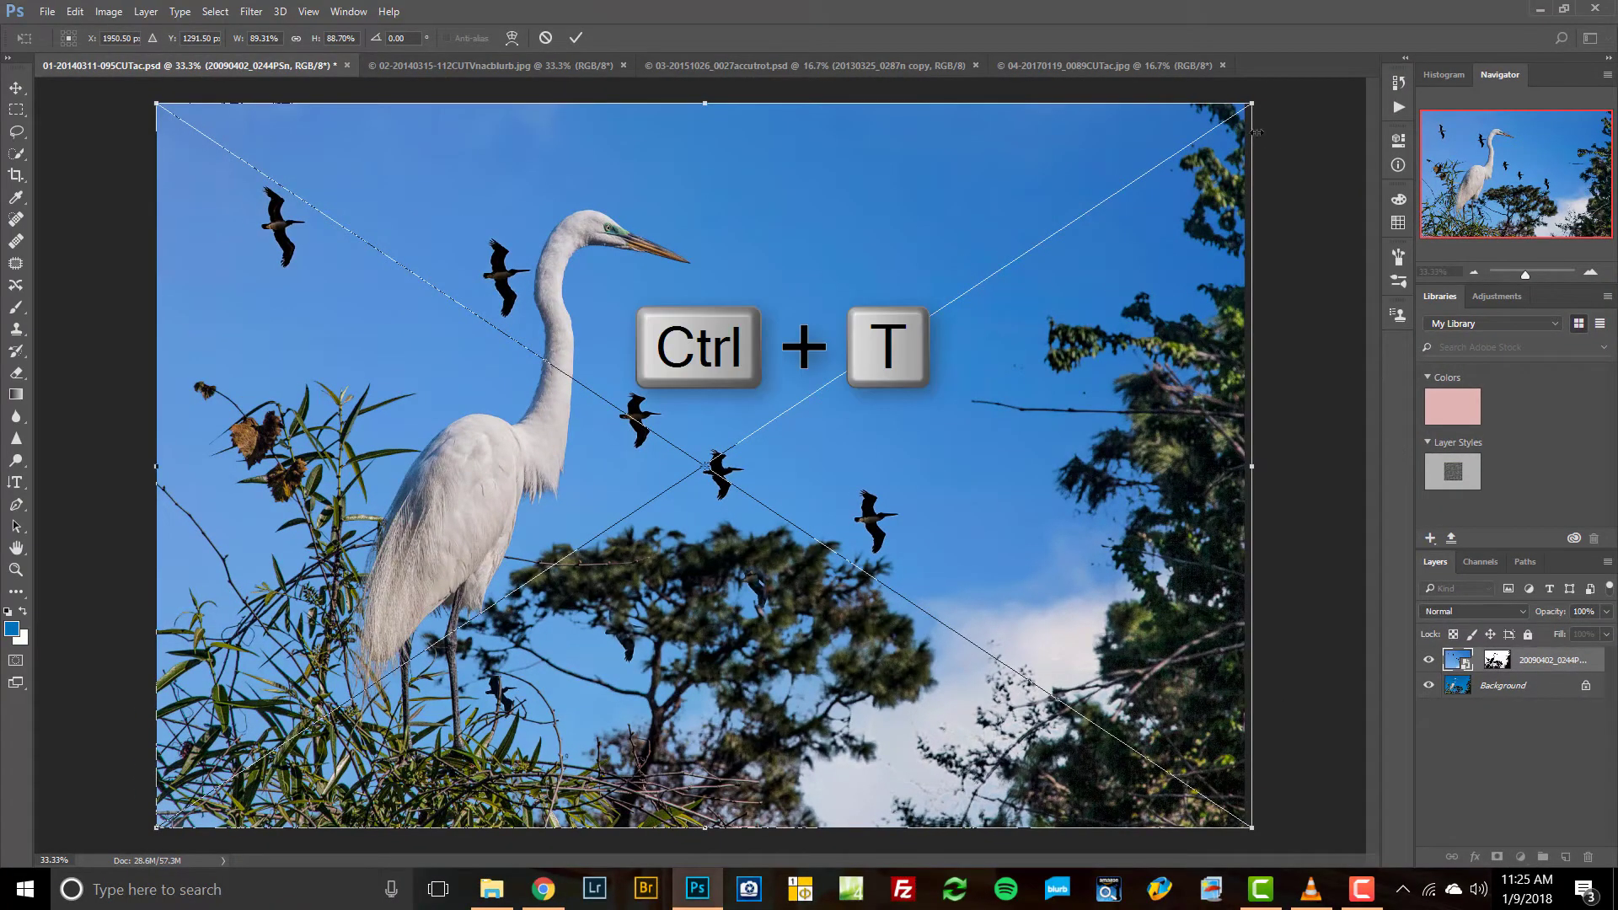
mouse_move(1252, 103)
left_mouse_down()
mouse_move(1202, 118)
mouse_move(982, 119)
mouse_move(722, 191)
mouse_move(683, 328)
mouse_move(1070, 155)
mouse_move(1390, 300)
mouse_move(1244, 103)
left_mouse_up()
key("Return")
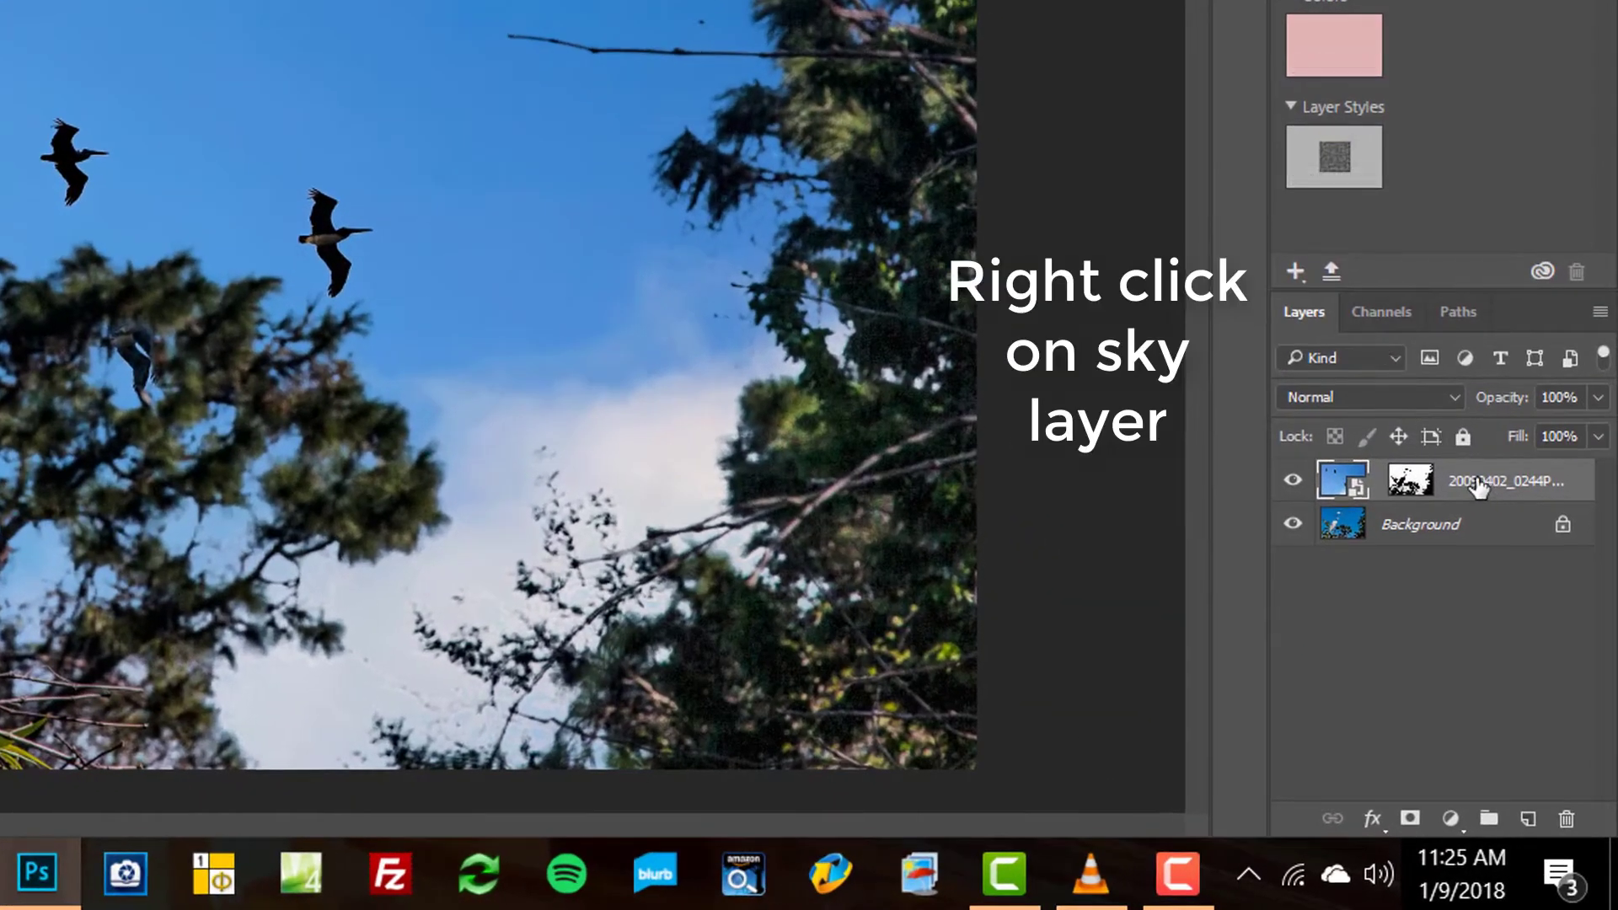
Replace the sky layer's smart object contents with the cloud image named 1 from the skys folder
right_click(1476, 482)
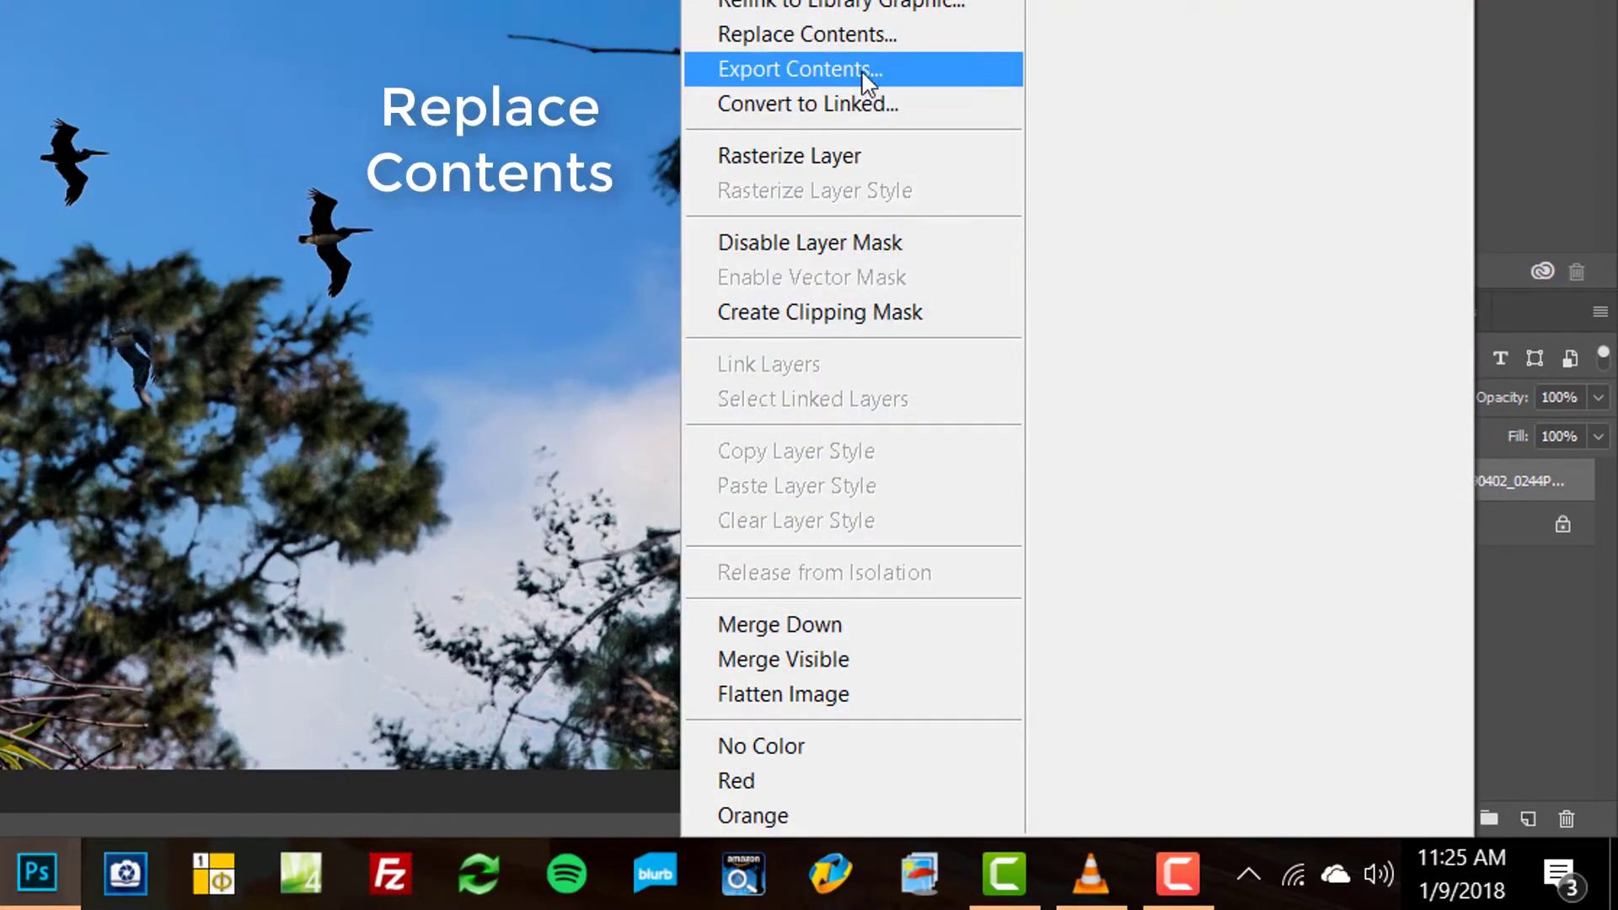
left_click(863, 30)
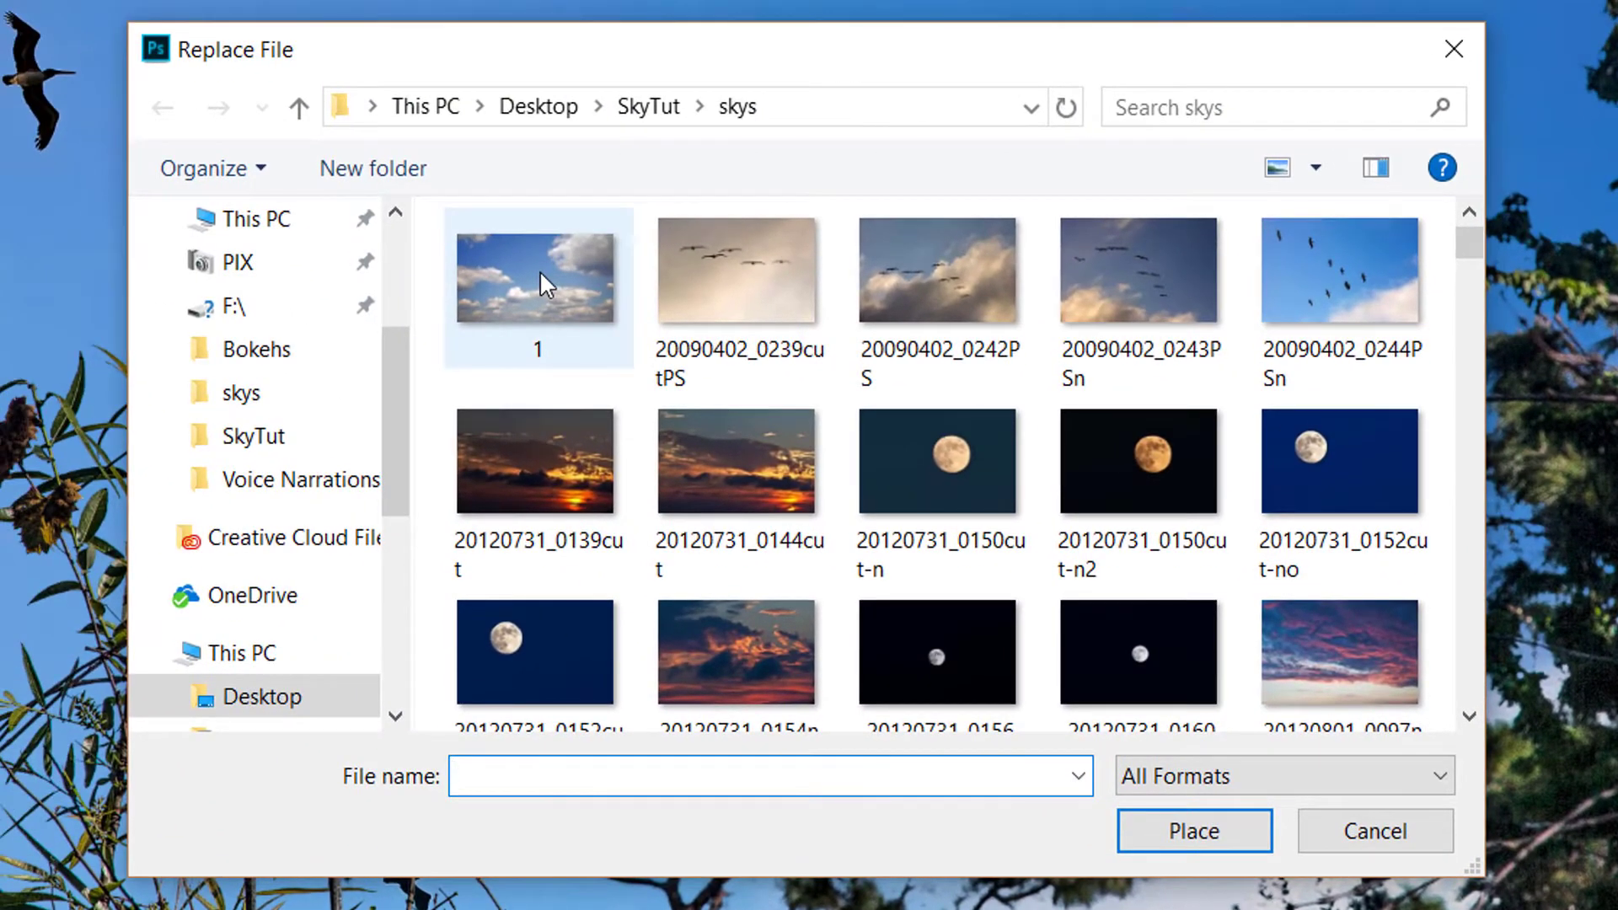
left_click(546, 285)
left_click(1175, 838)
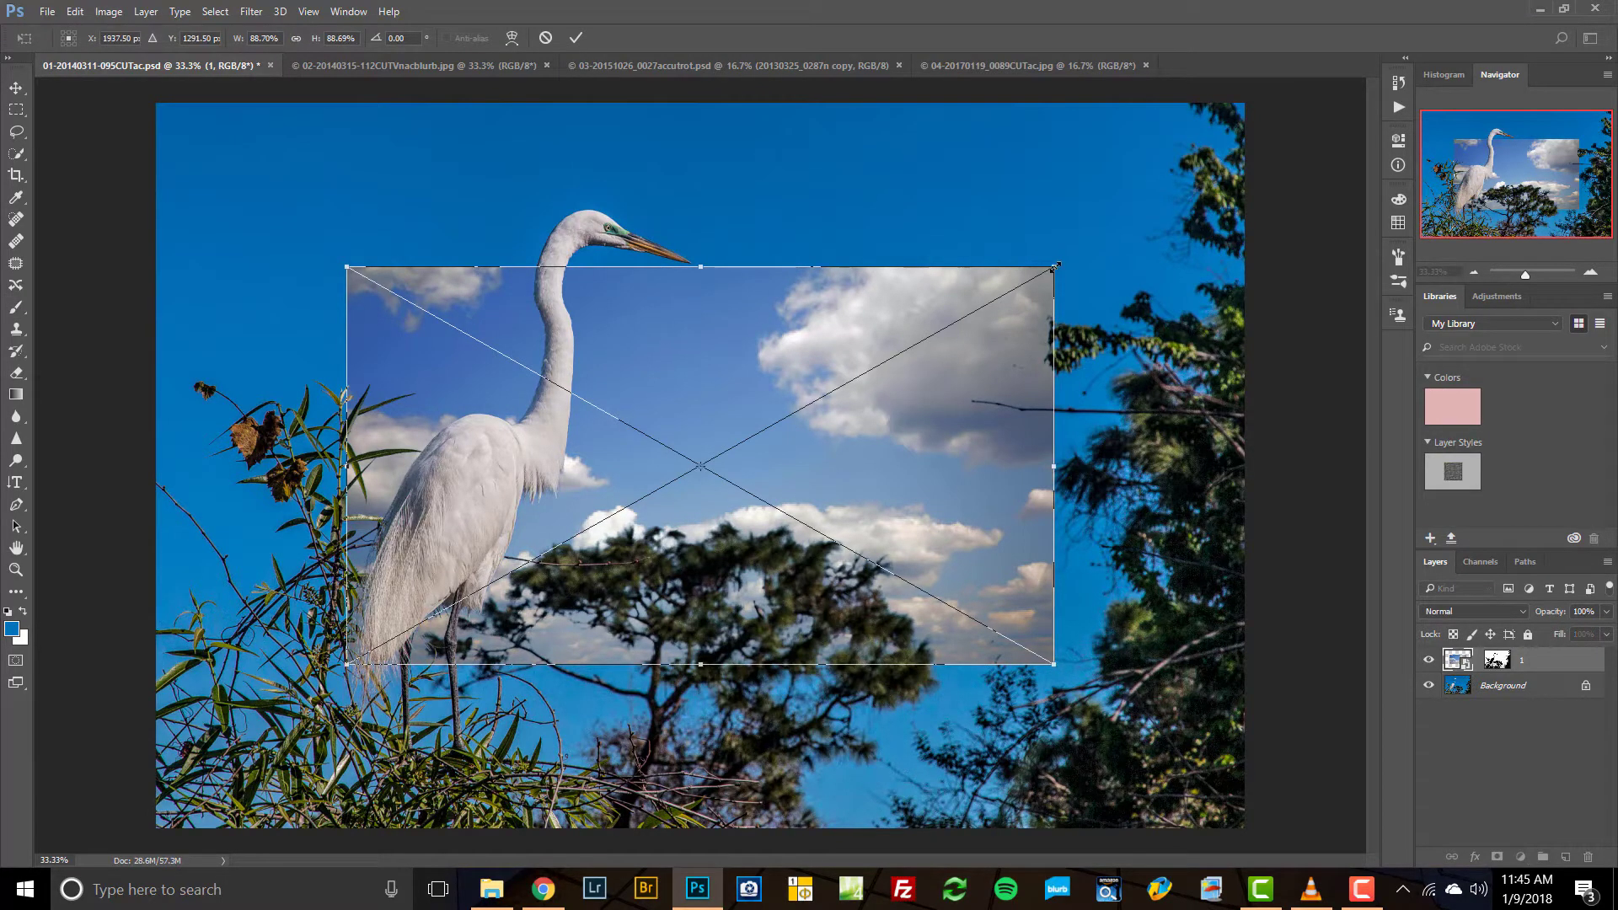
Stretch the replacement cloud image to about 16.6 by 10.8 in so it covers the whole canvas, and commit the transform
left_click_drag(1054, 266, 1253, 103)
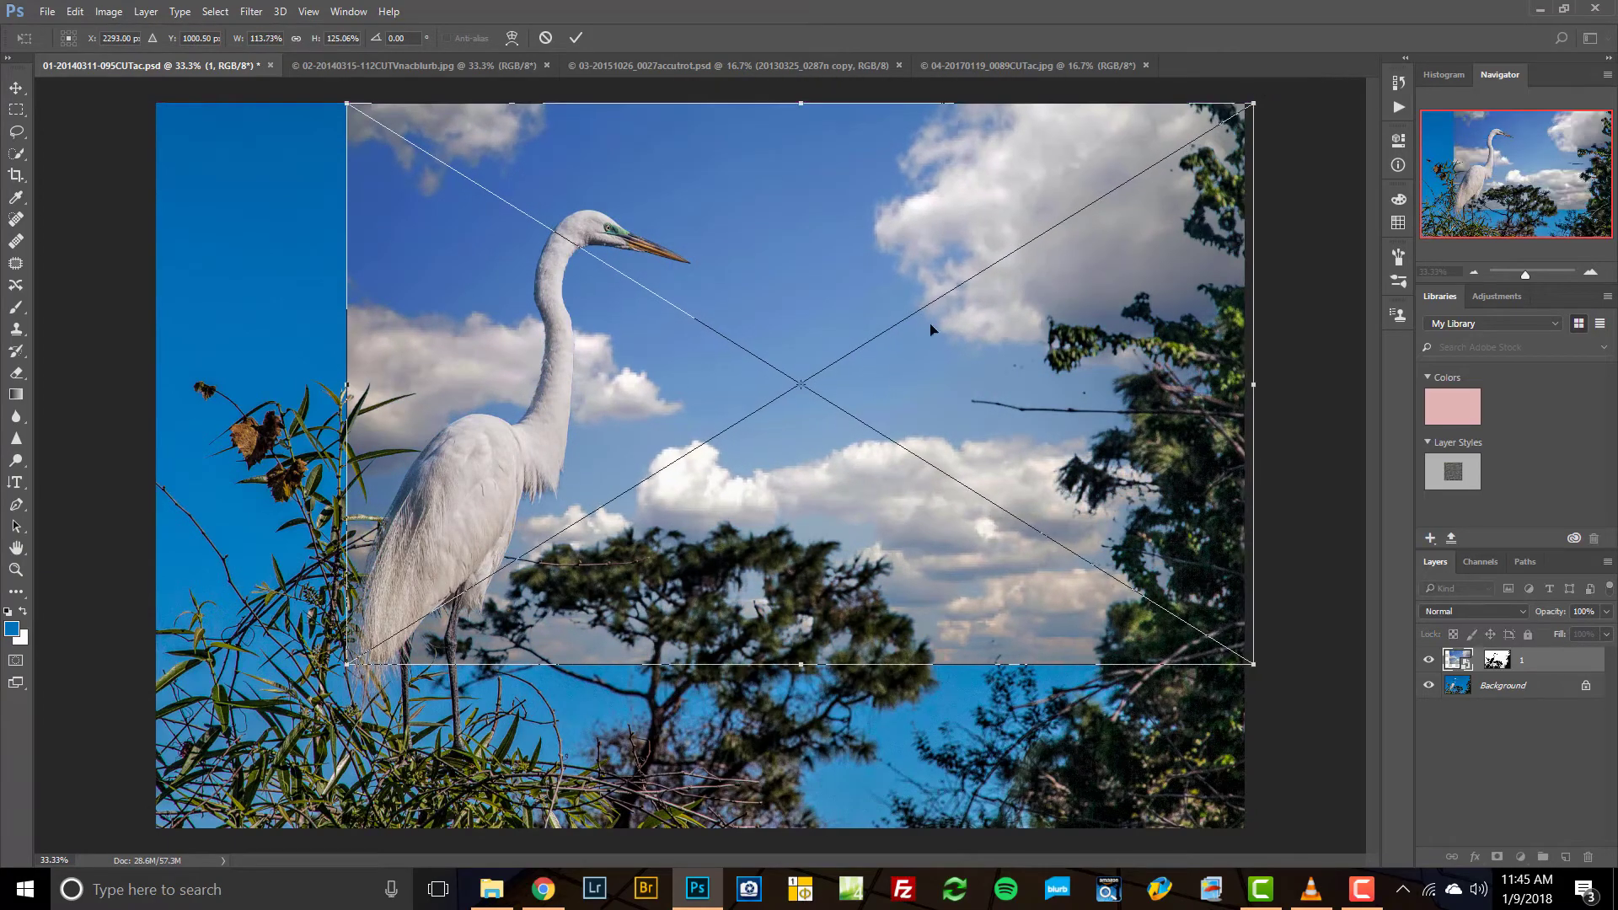
left_click_drag(346, 664, 127, 834)
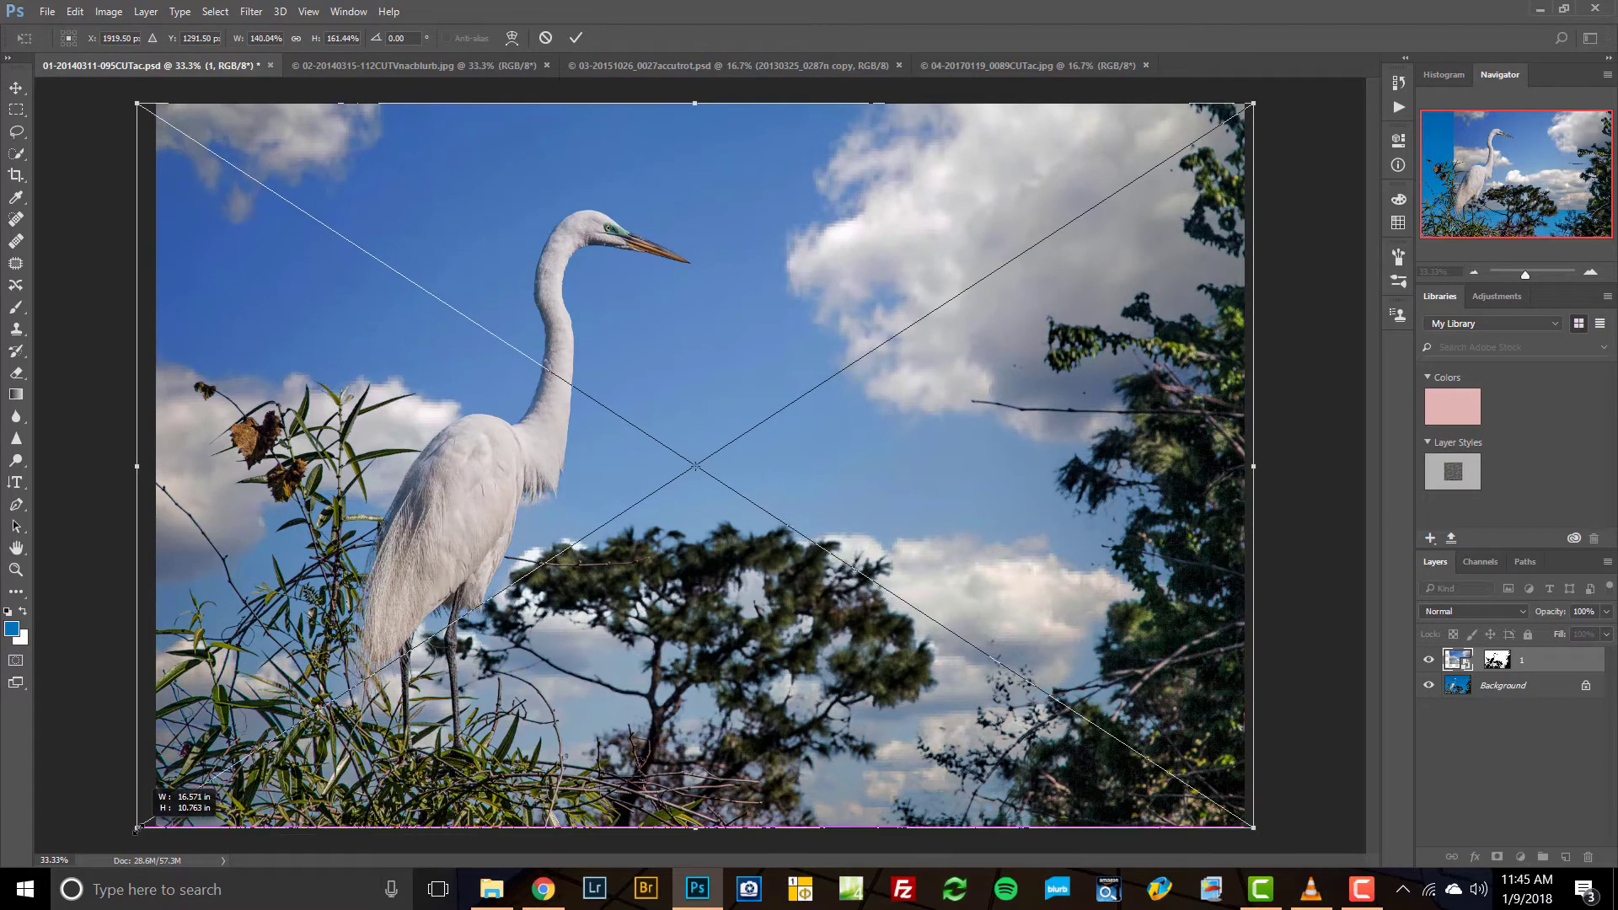
key("Return")
key("b")
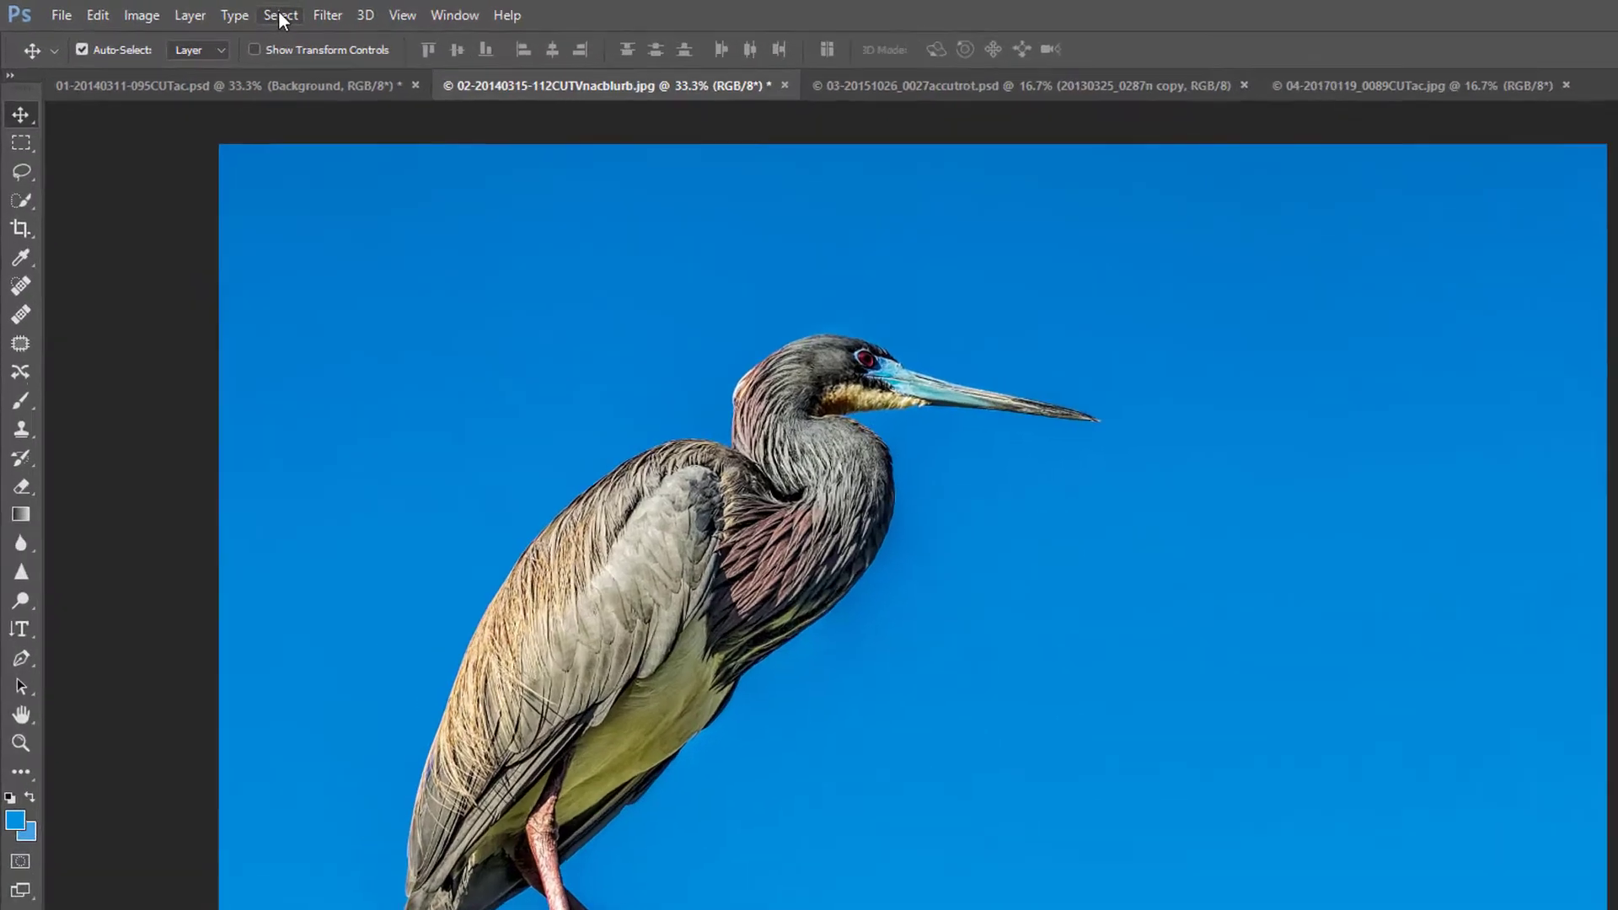
Select the blue sky around the heron with Color Range, adding the lower sky area to the sampled colors
left_click(215, 11)
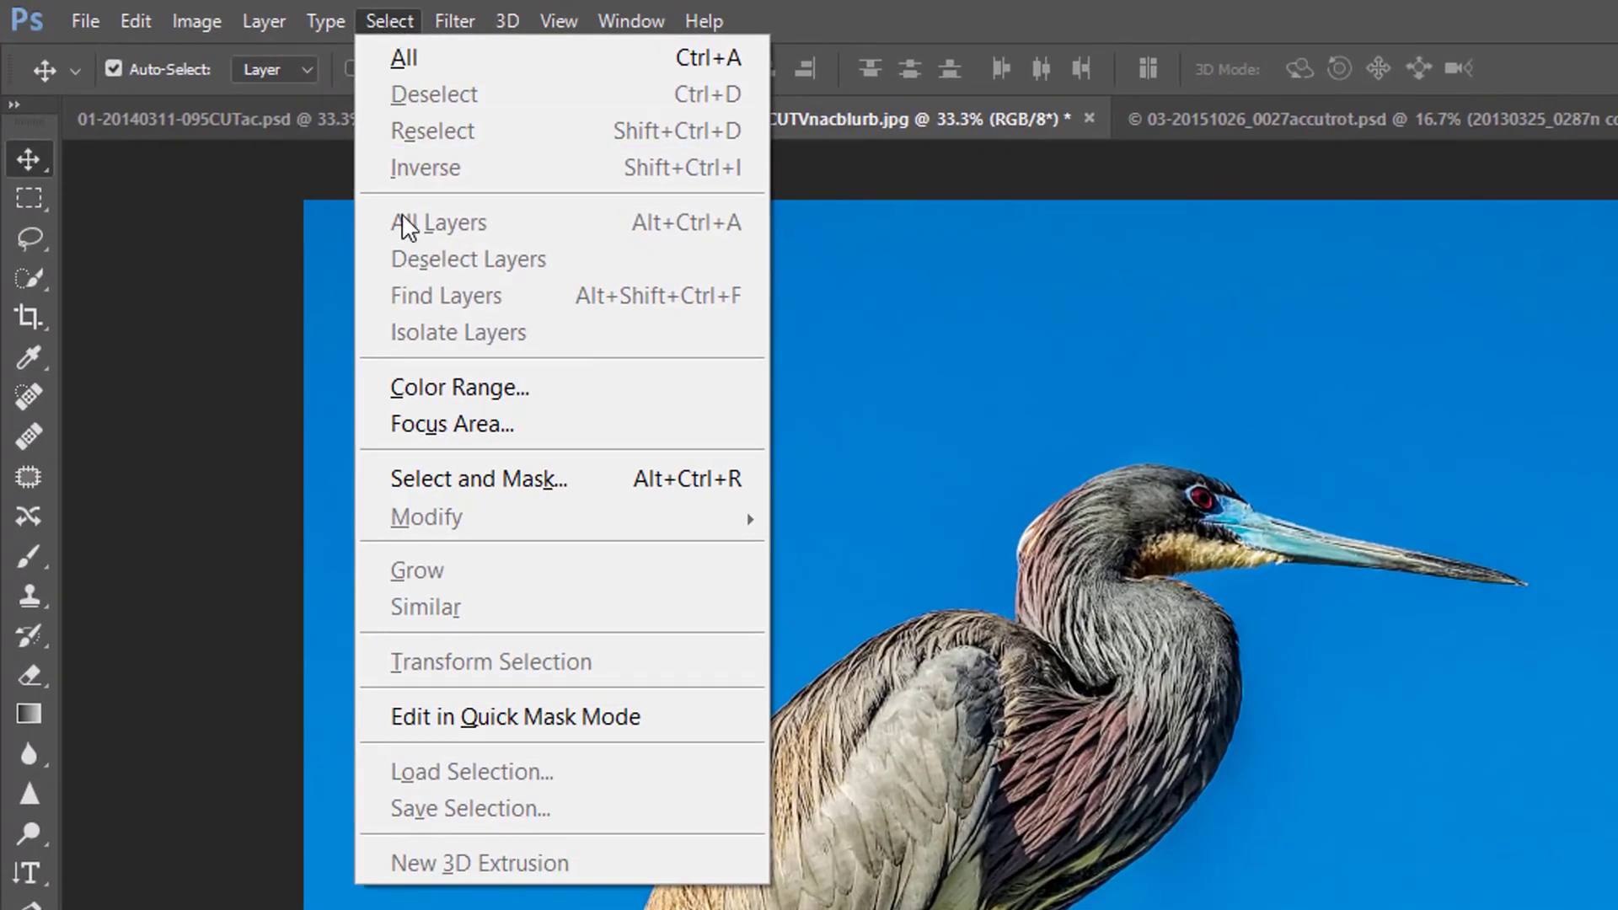
left_click(421, 386)
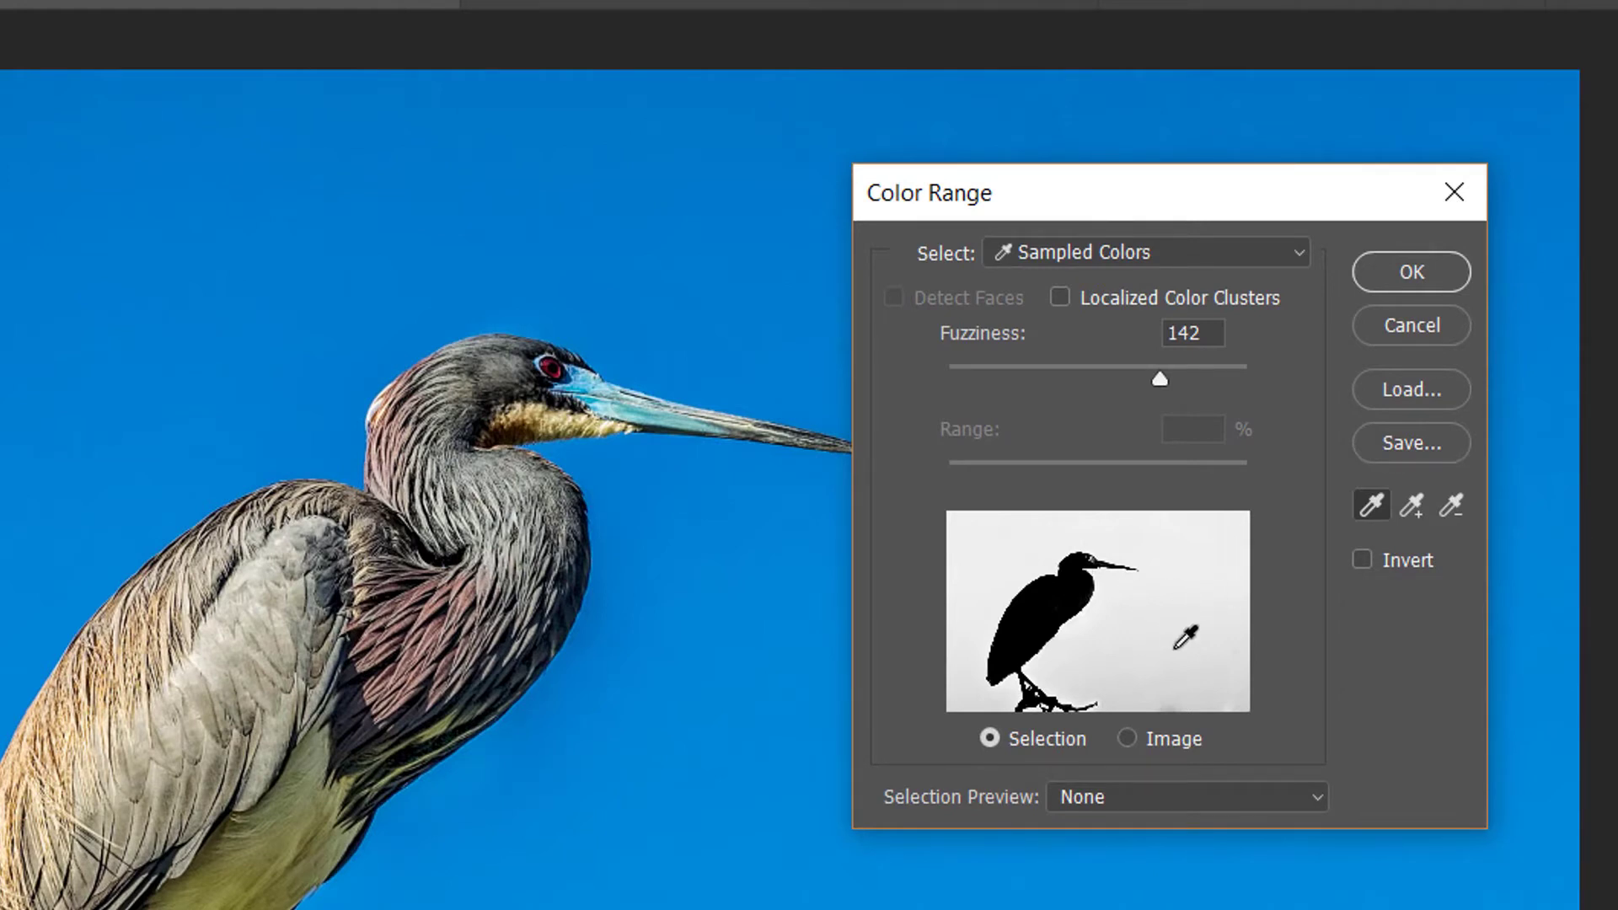
left_click(1414, 507)
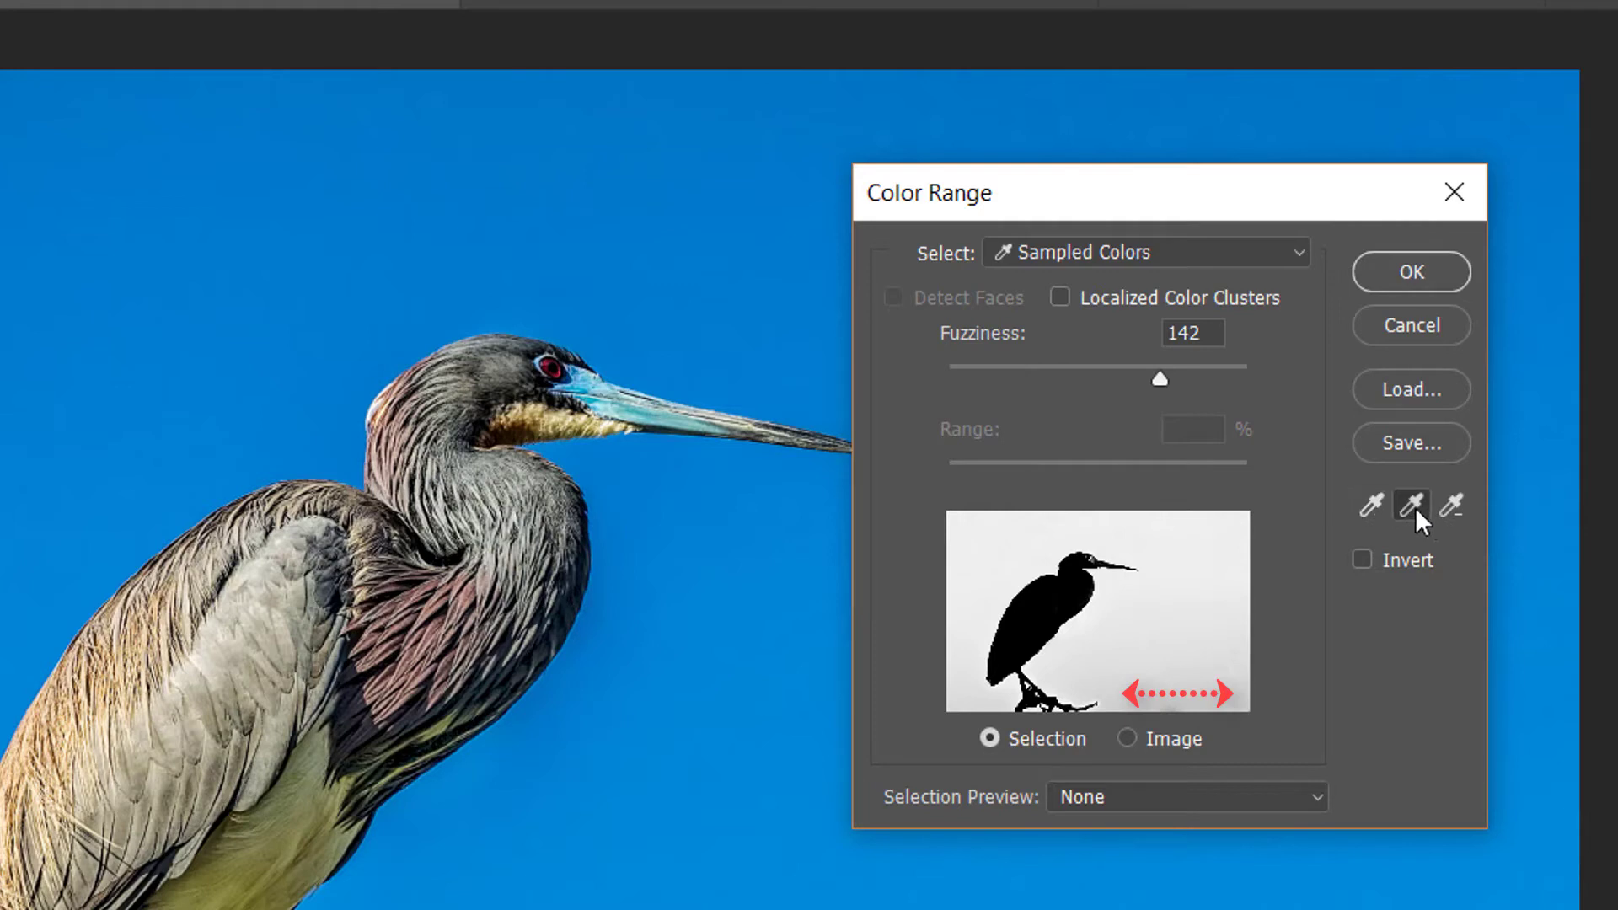
left_click(1194, 701)
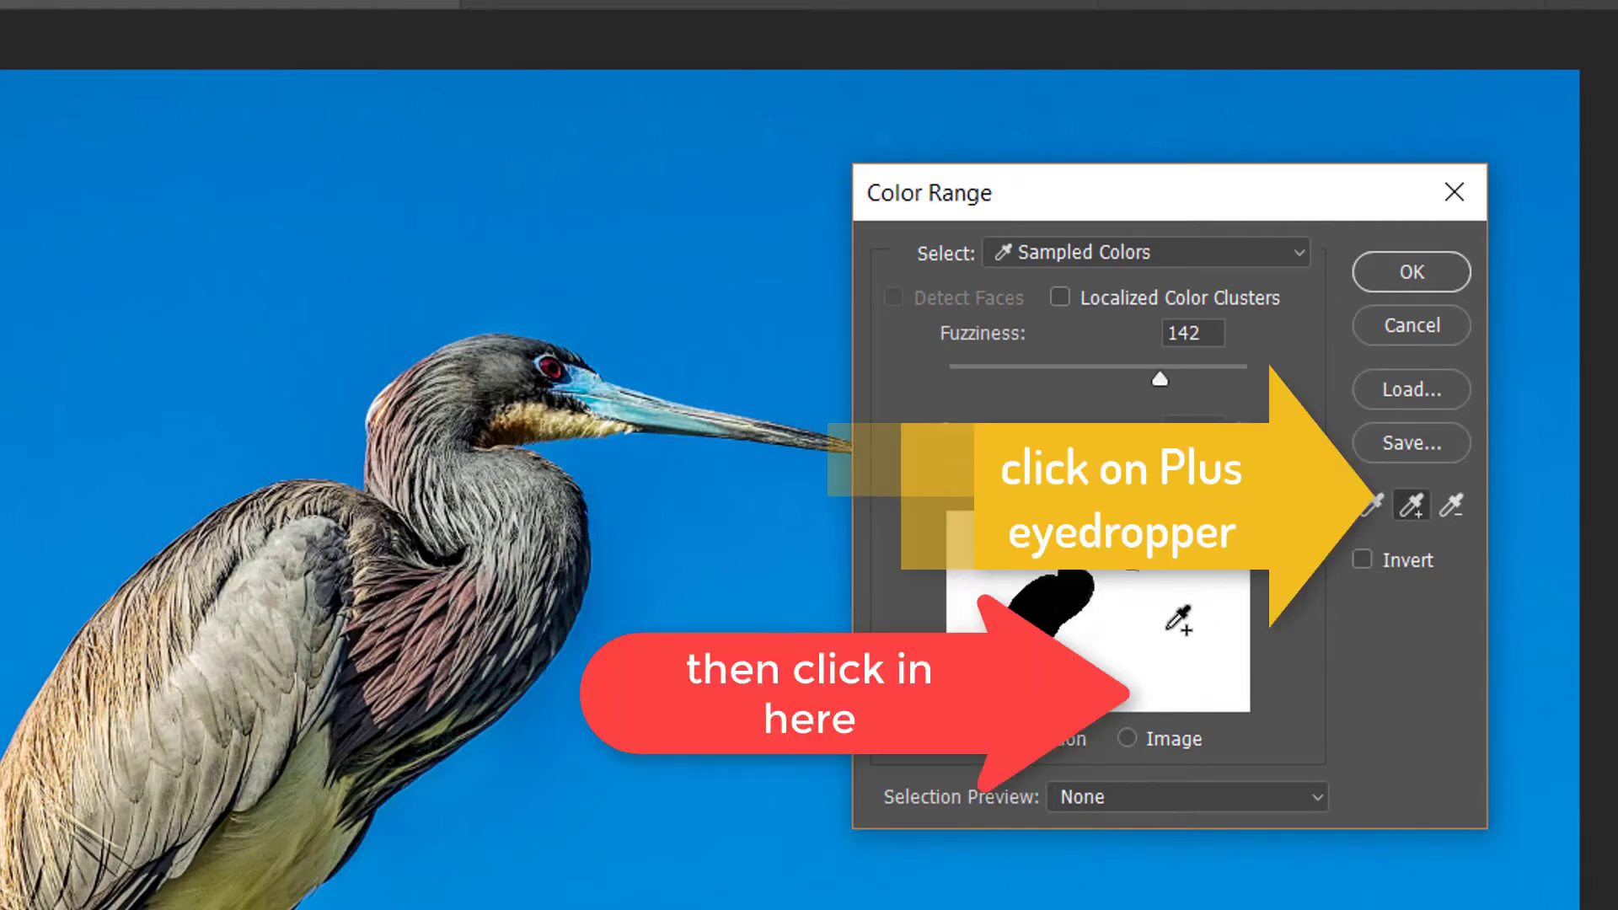
left_click(1409, 271)
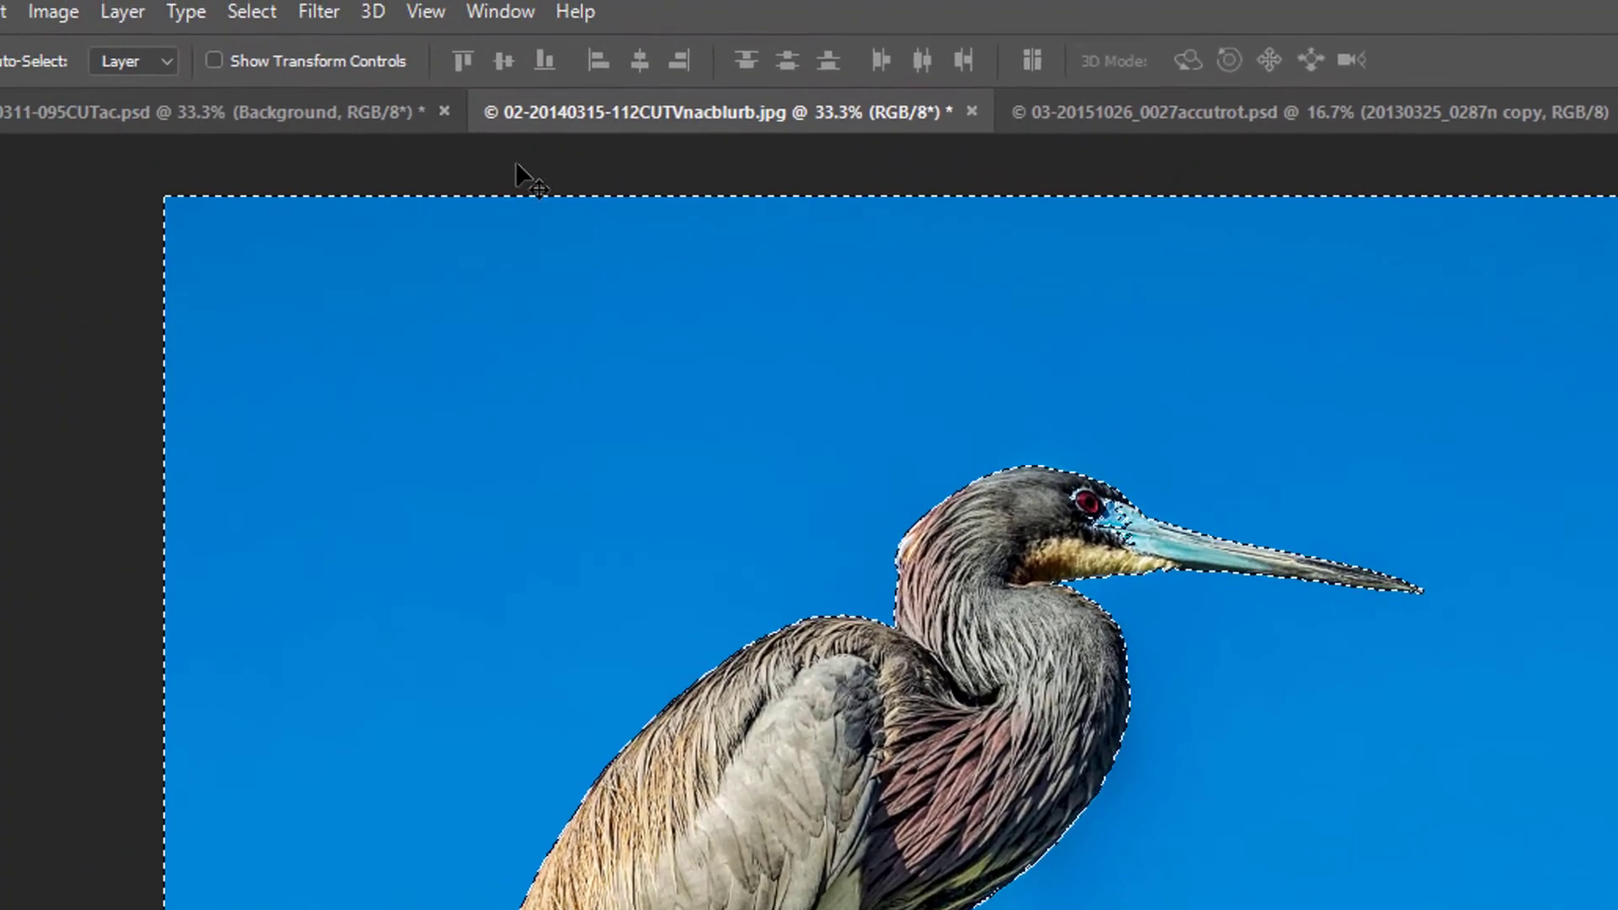
Save the sky selection as a new channel named sky
left_click(252, 12)
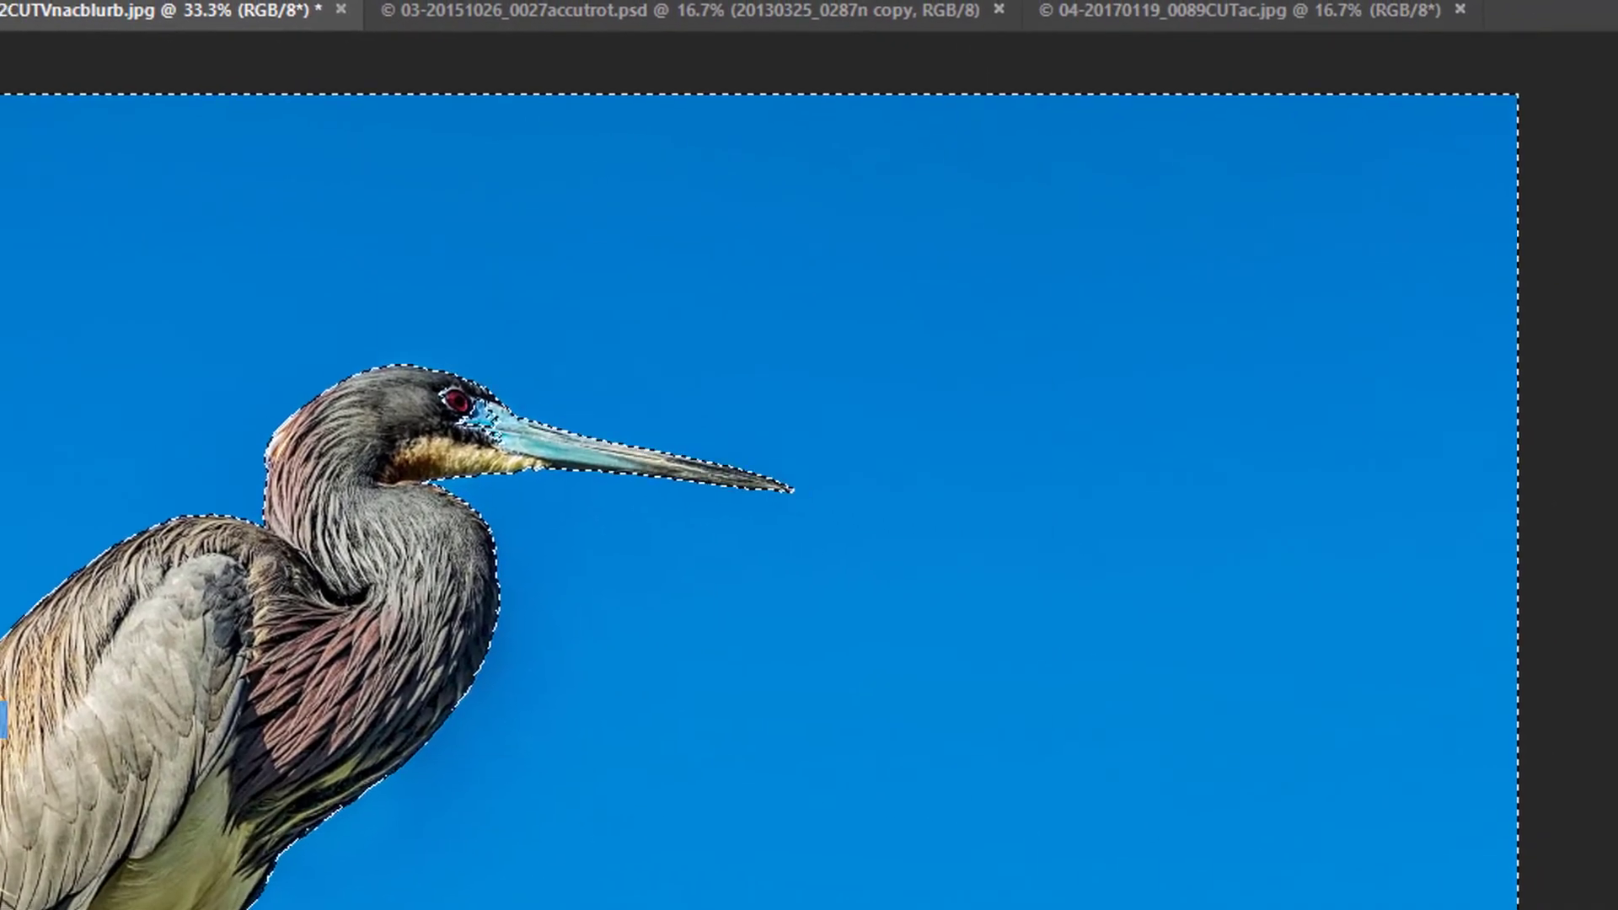
left_click(3, 720)
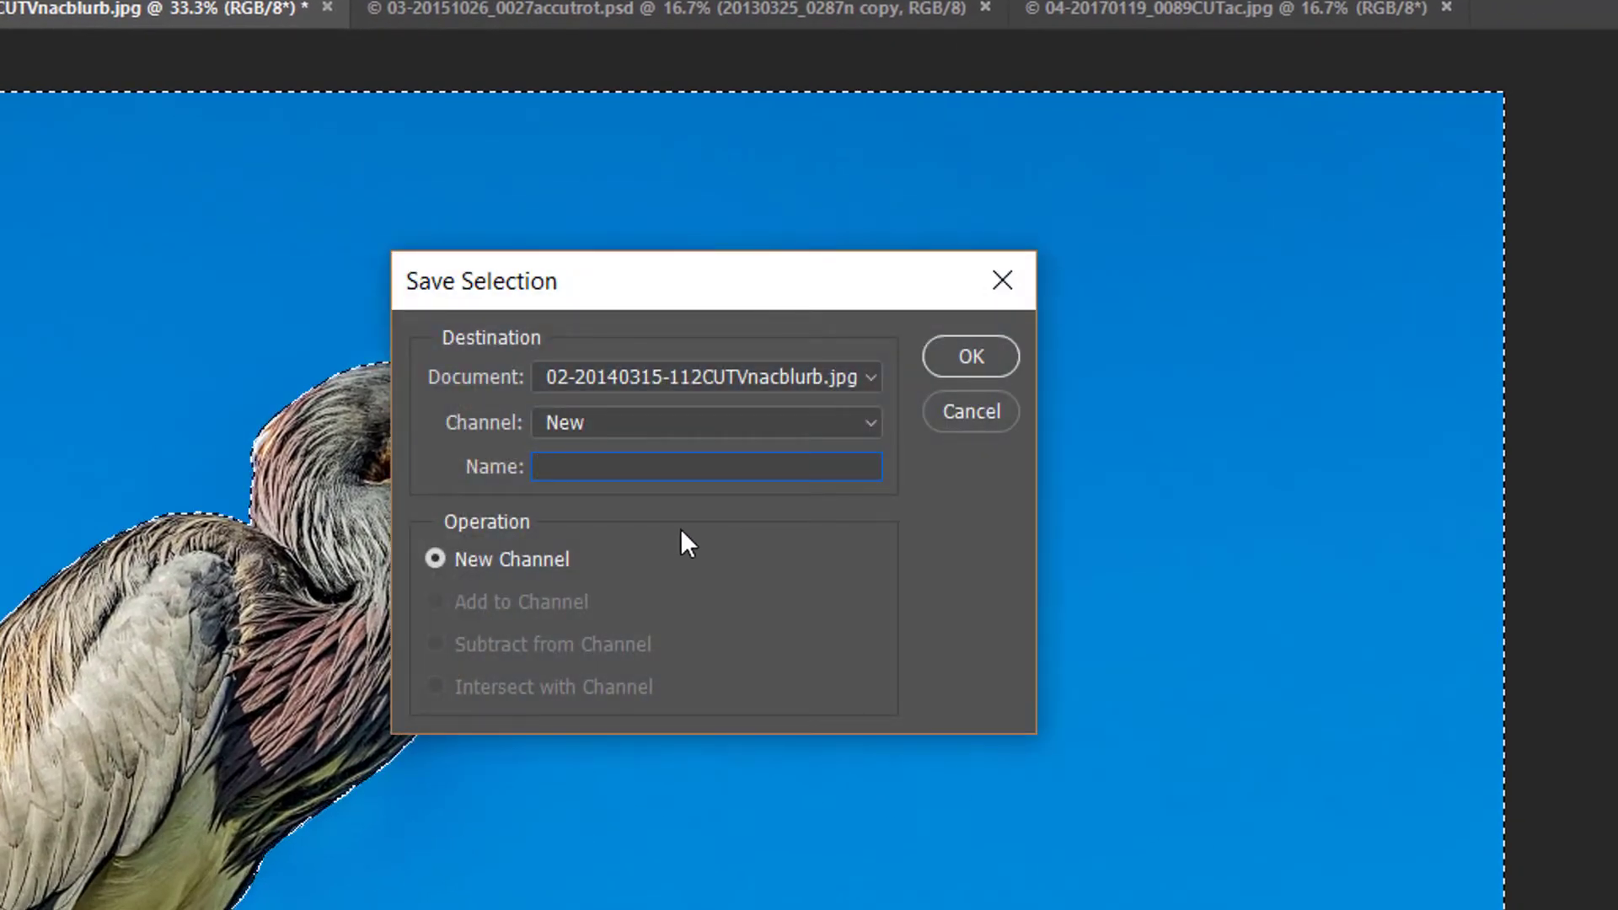
type("sky")
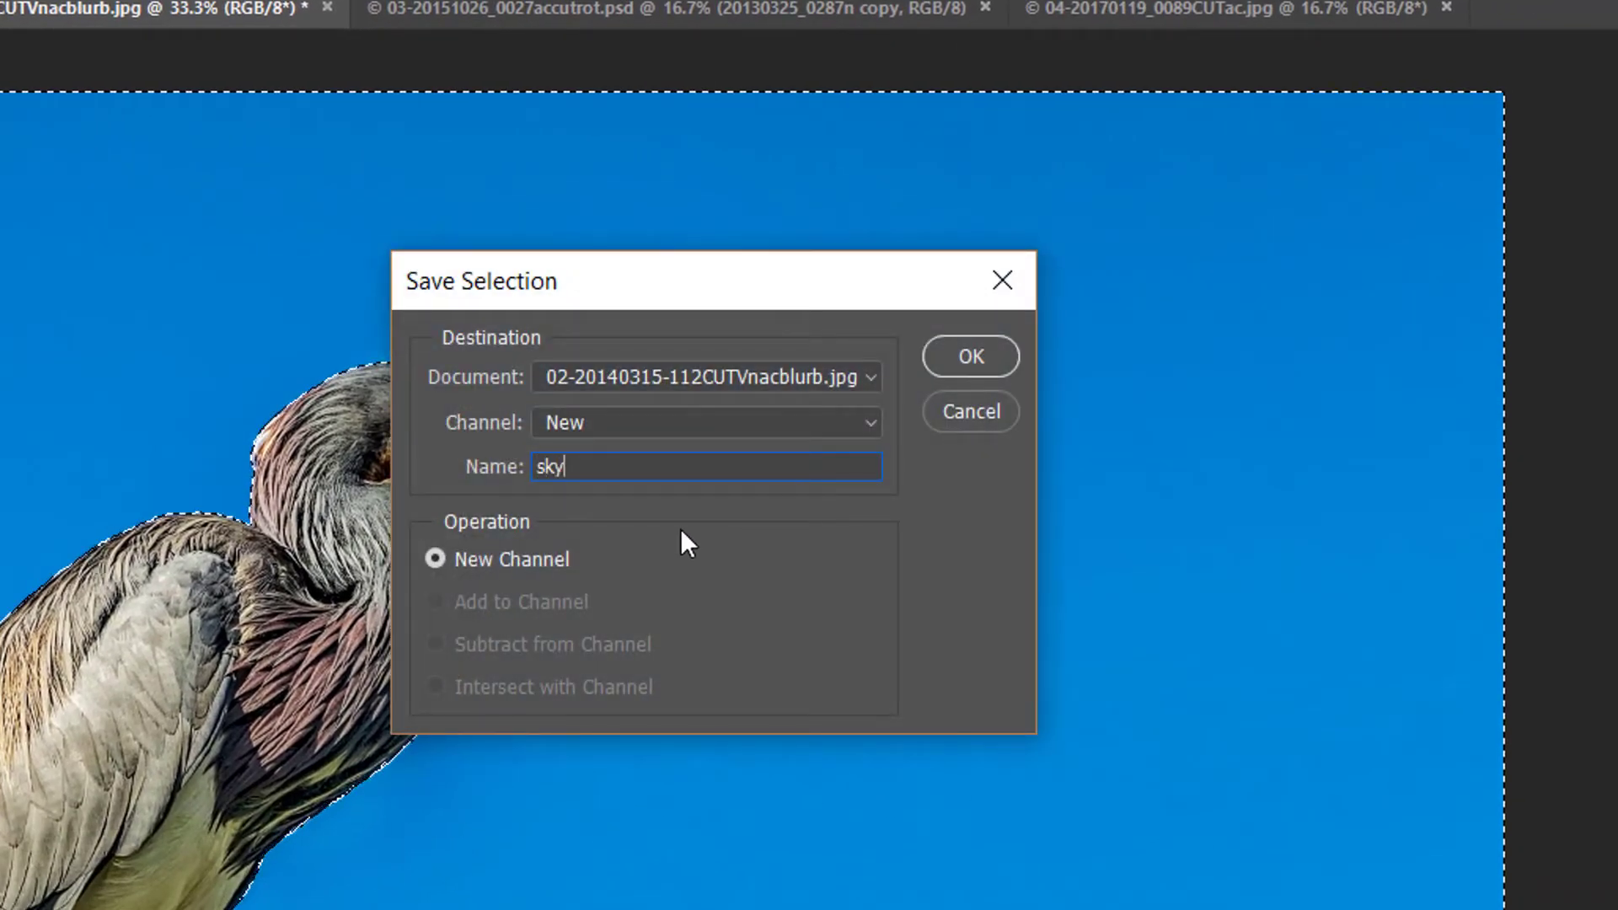
left_click(973, 367)
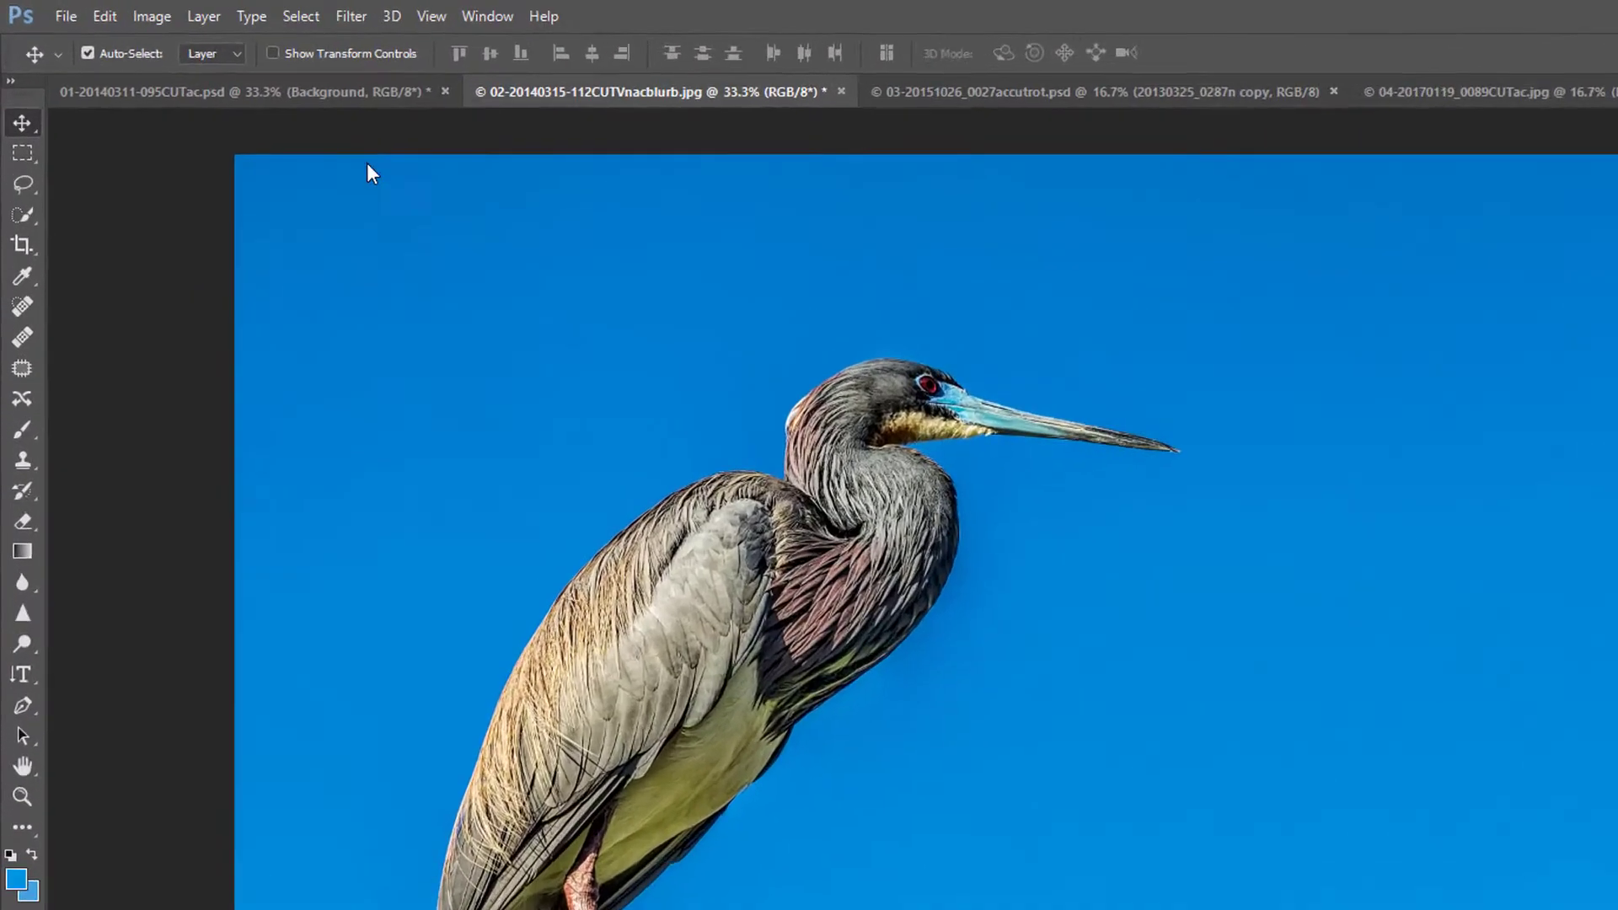
Place the moon-and-clouds image 20130324_0207n from the New sky folder as an embedded layer in the heron photo
left_click(74, 20)
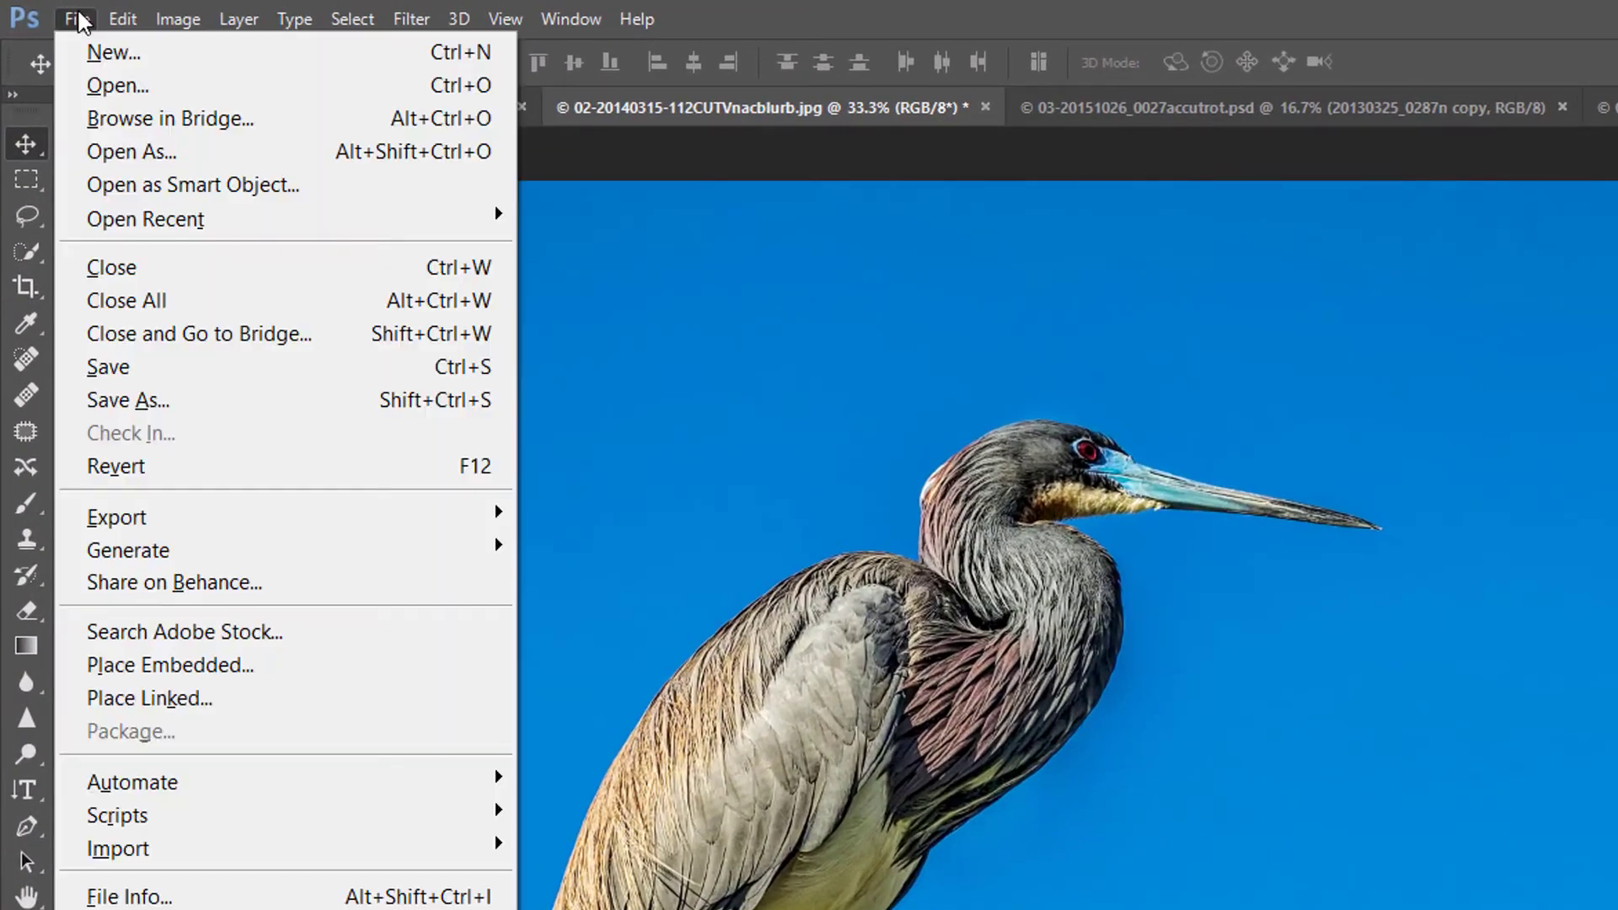
left_click(127, 661)
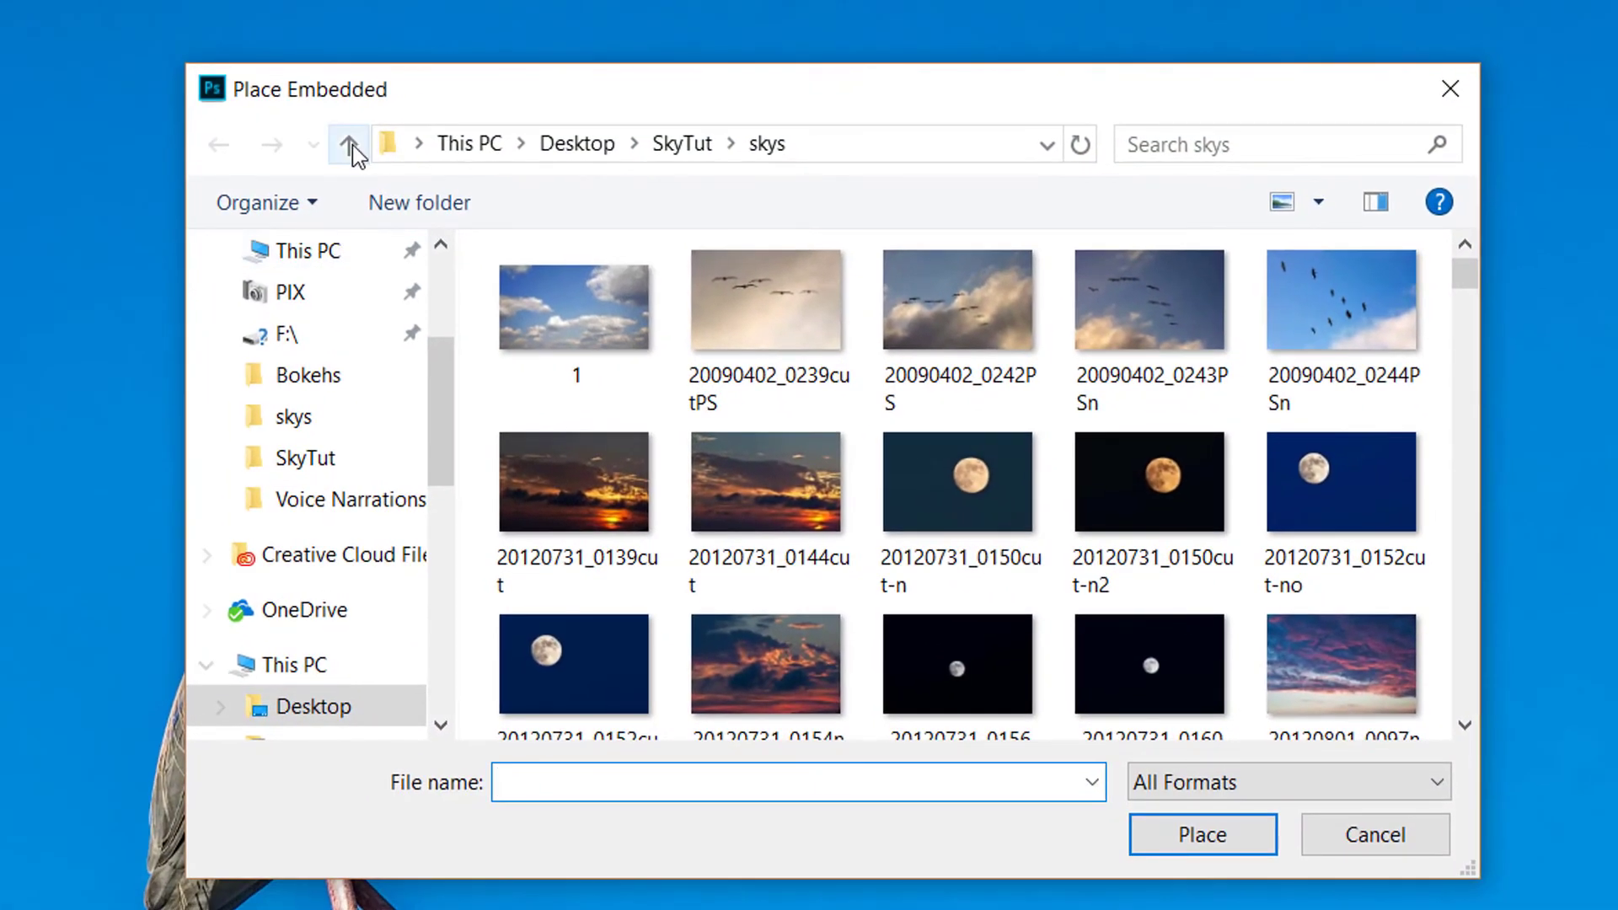
left_click(348, 144)
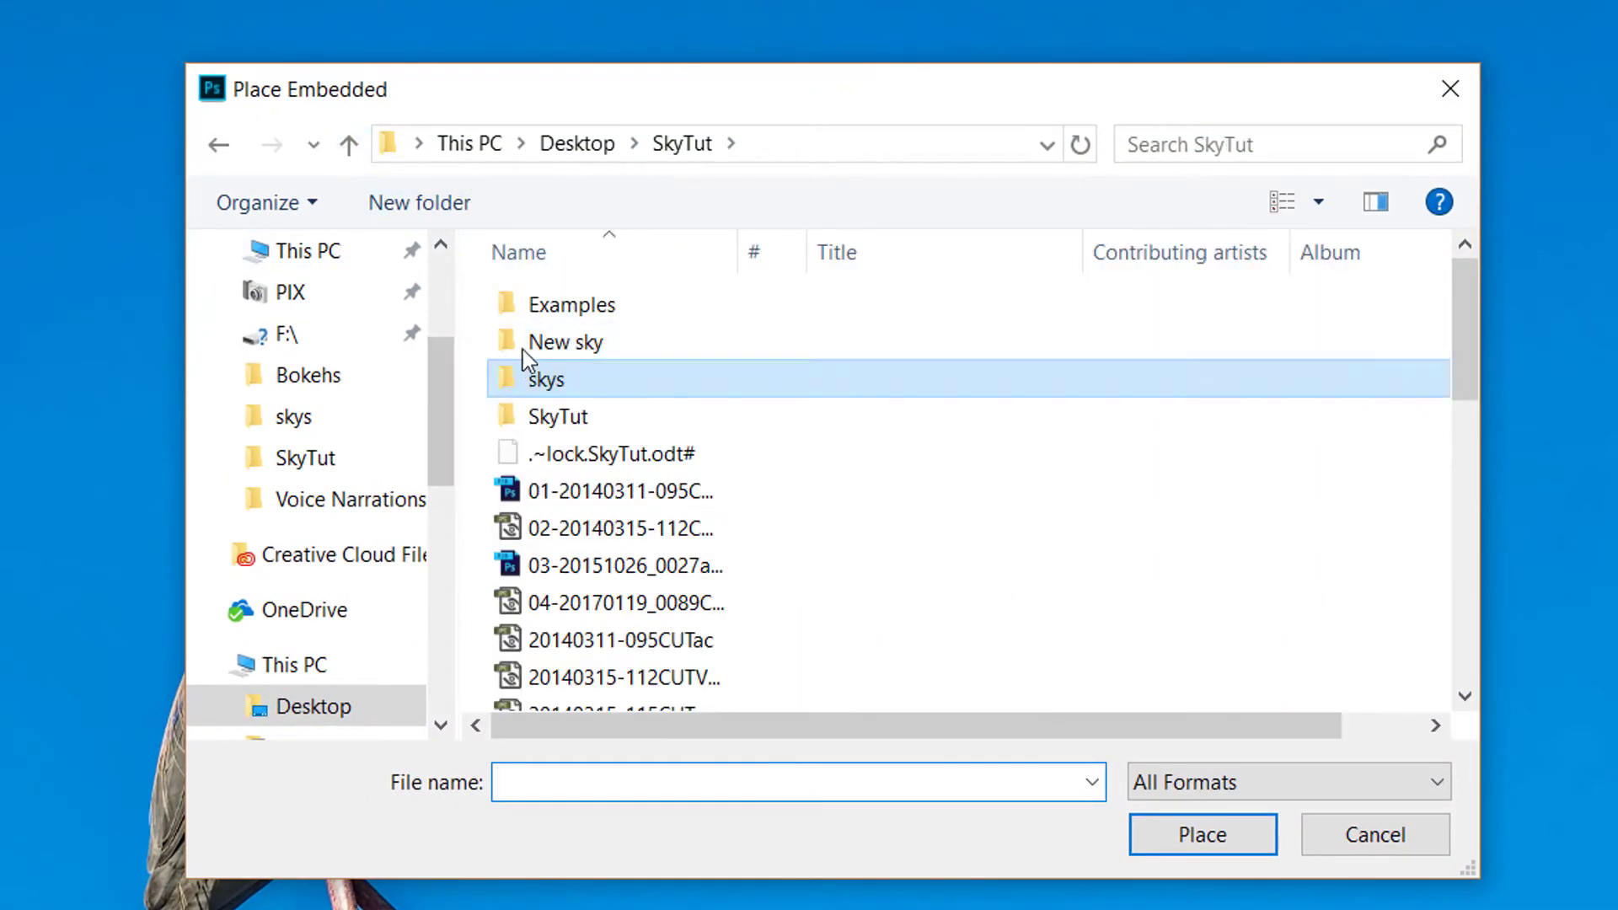
left_click(560, 342)
double_click(559, 343)
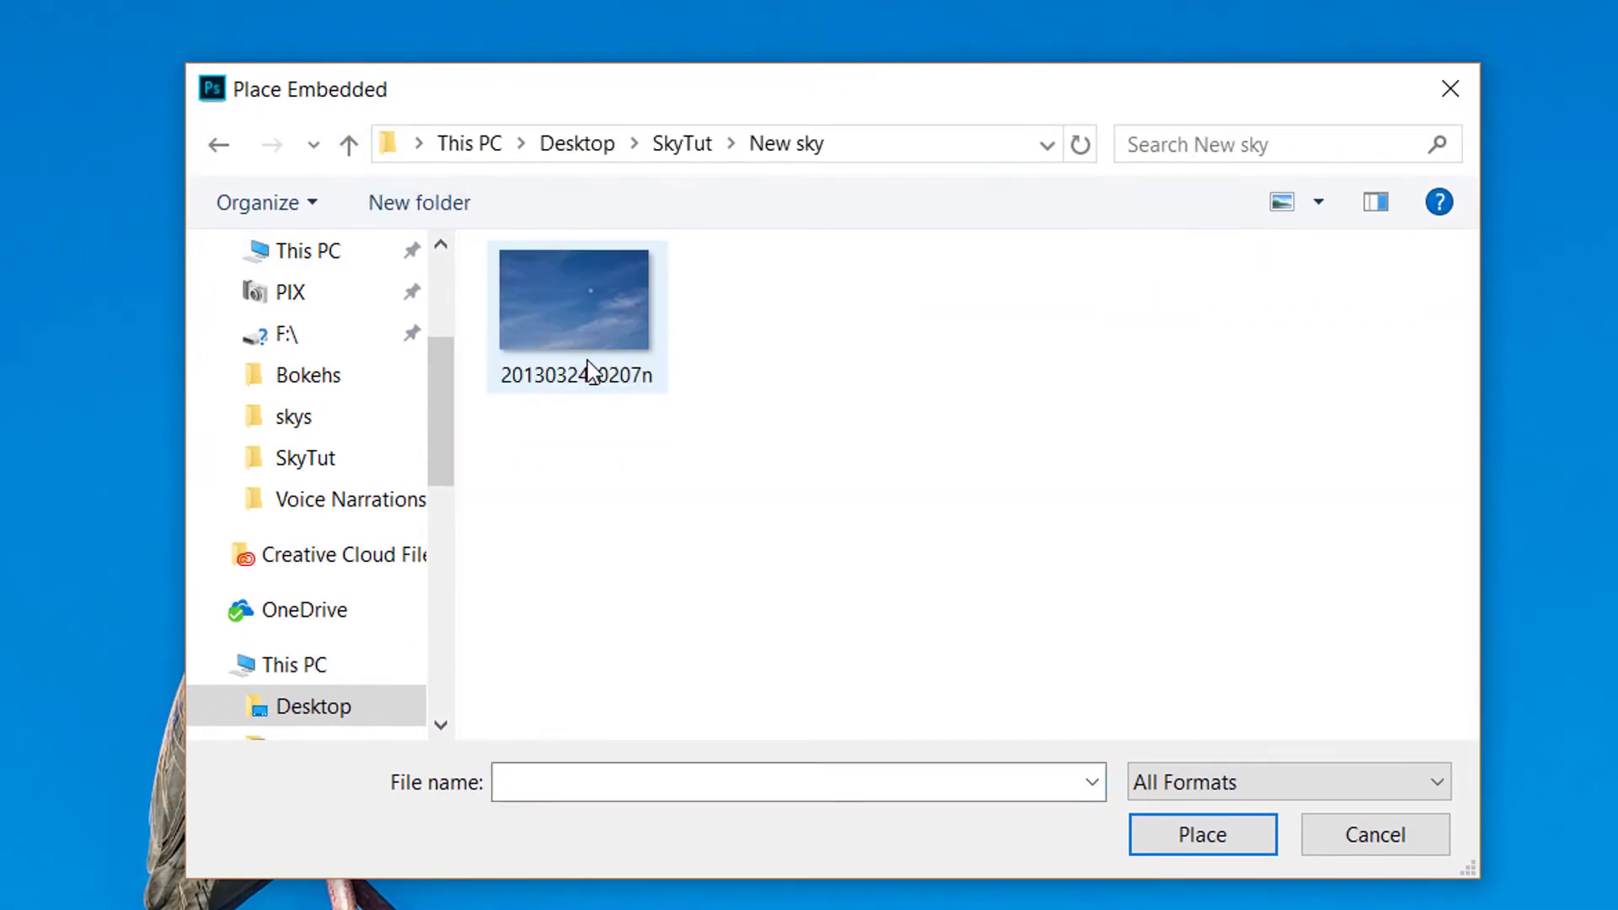
left_click(574, 293)
left_click(1215, 835)
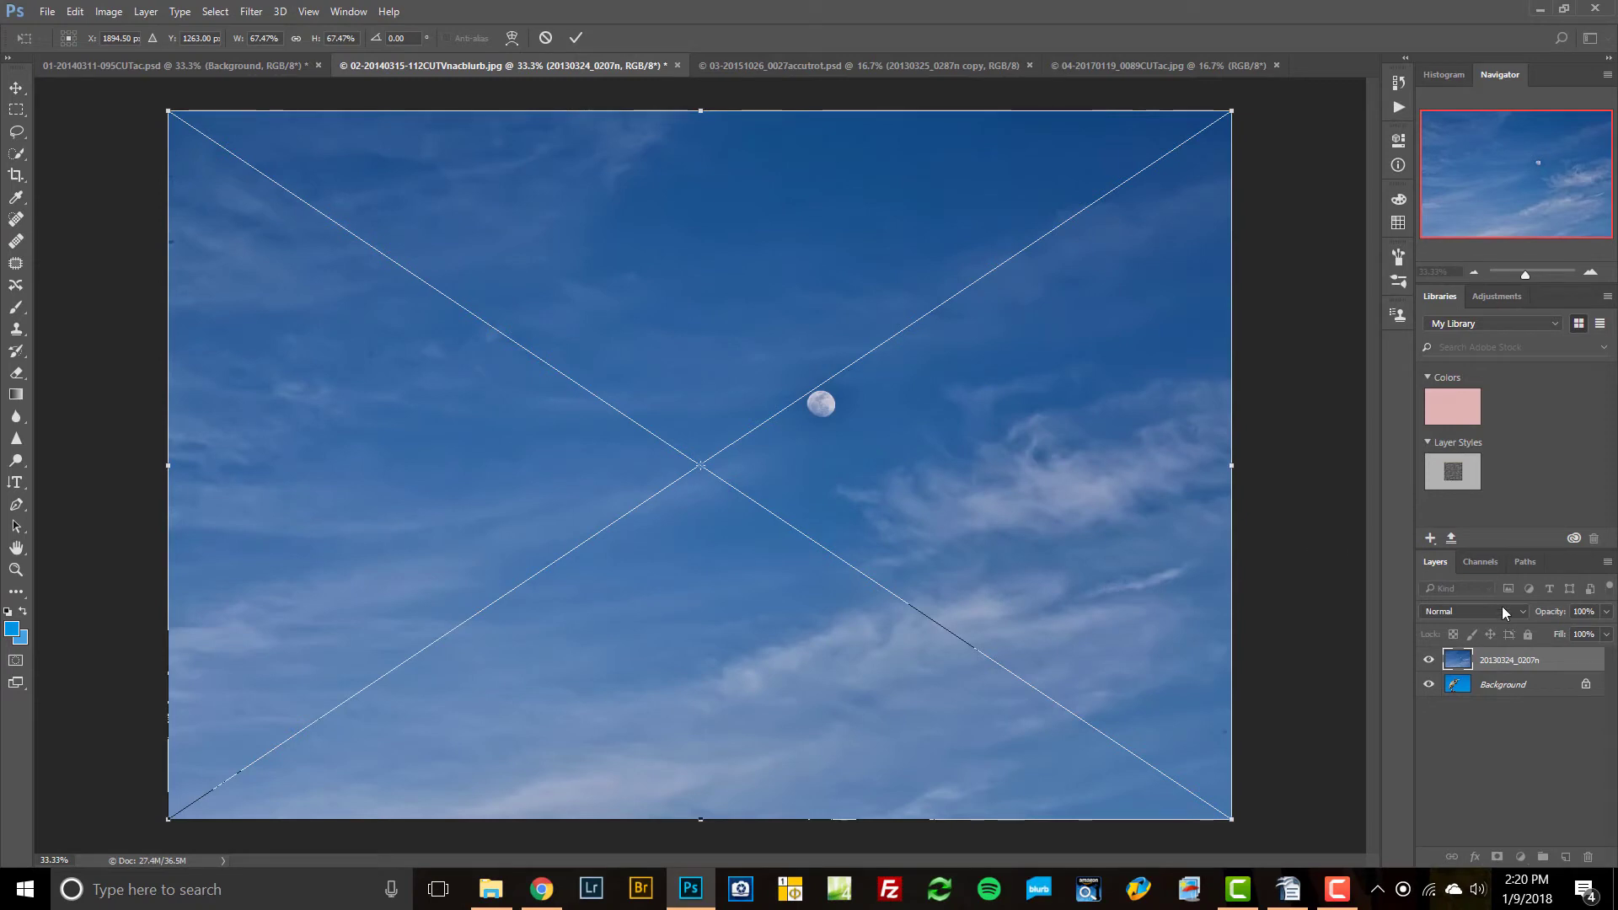
Lower the sky layer's opacity to 65%, enlarge it proportionally from its lower-left corner to about 87.7%, and commit the placement
left_click_drag(1556, 614, 1530, 628)
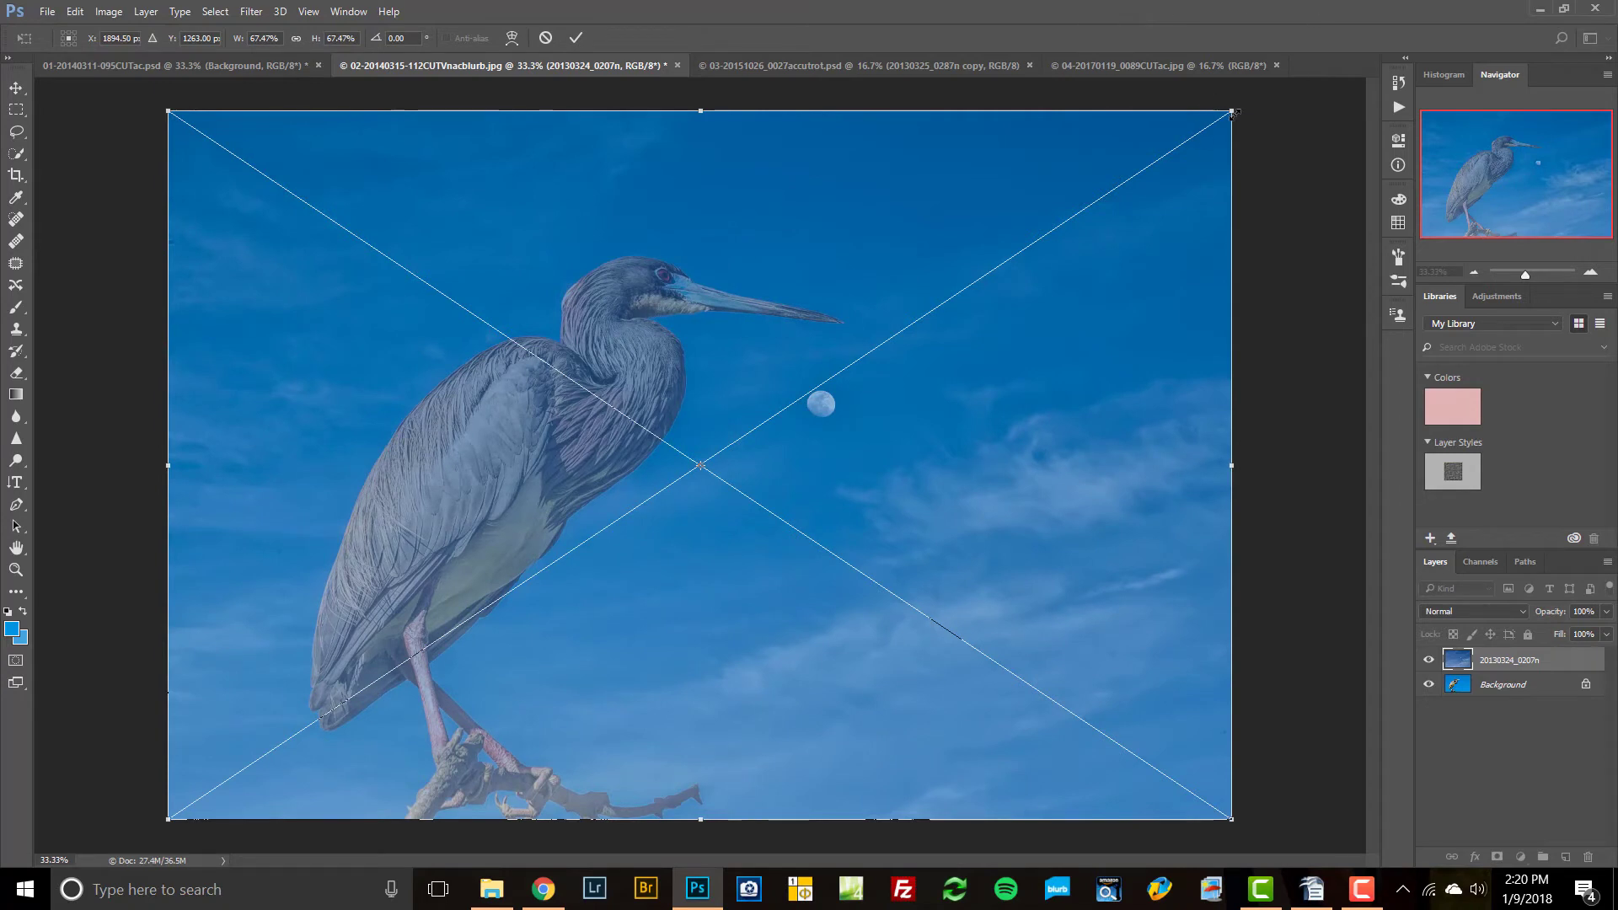
left_click_drag(1232, 110, 1614, 3)
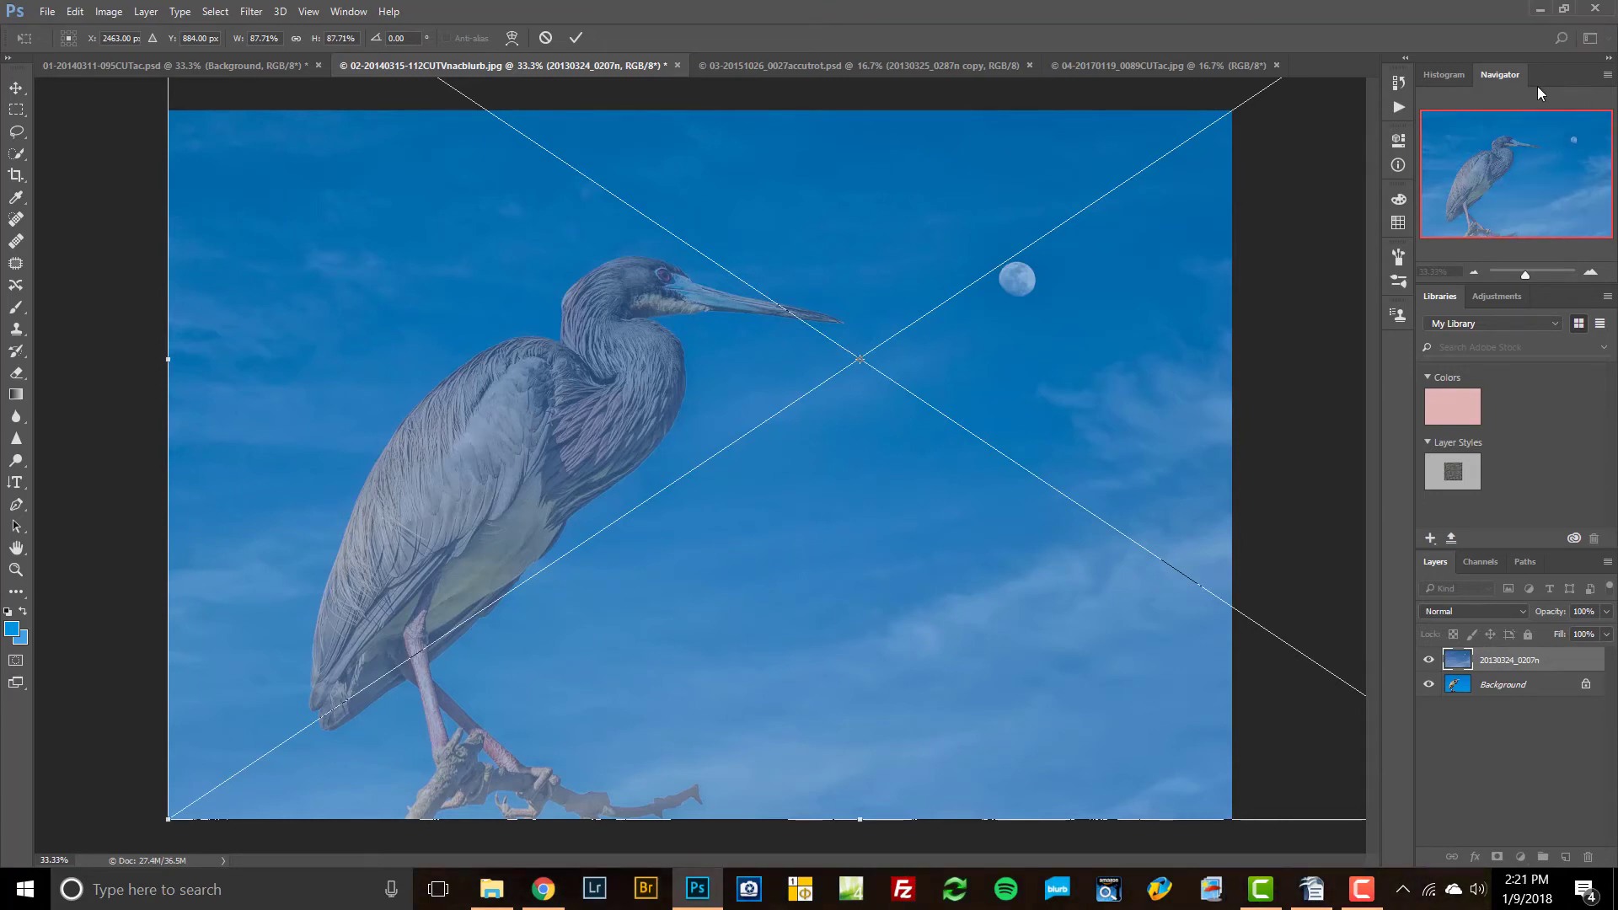
key("Return")
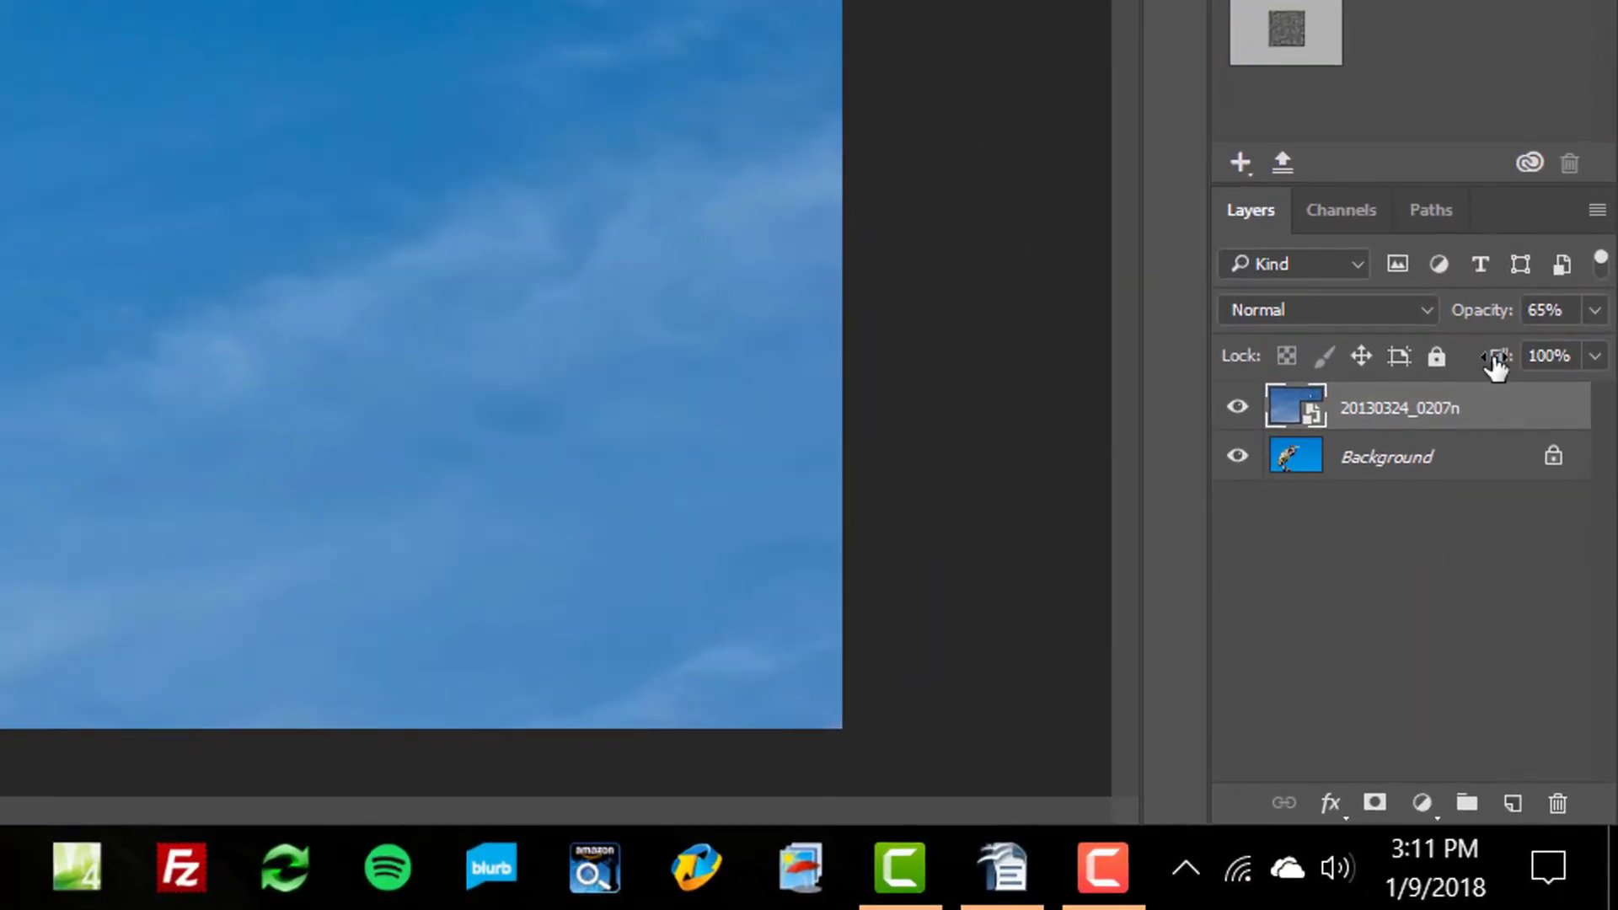
Set the sky layer's opacity to 100% and add a white layer mask to it
left_click(1546, 310)
type("100")
key("Return")
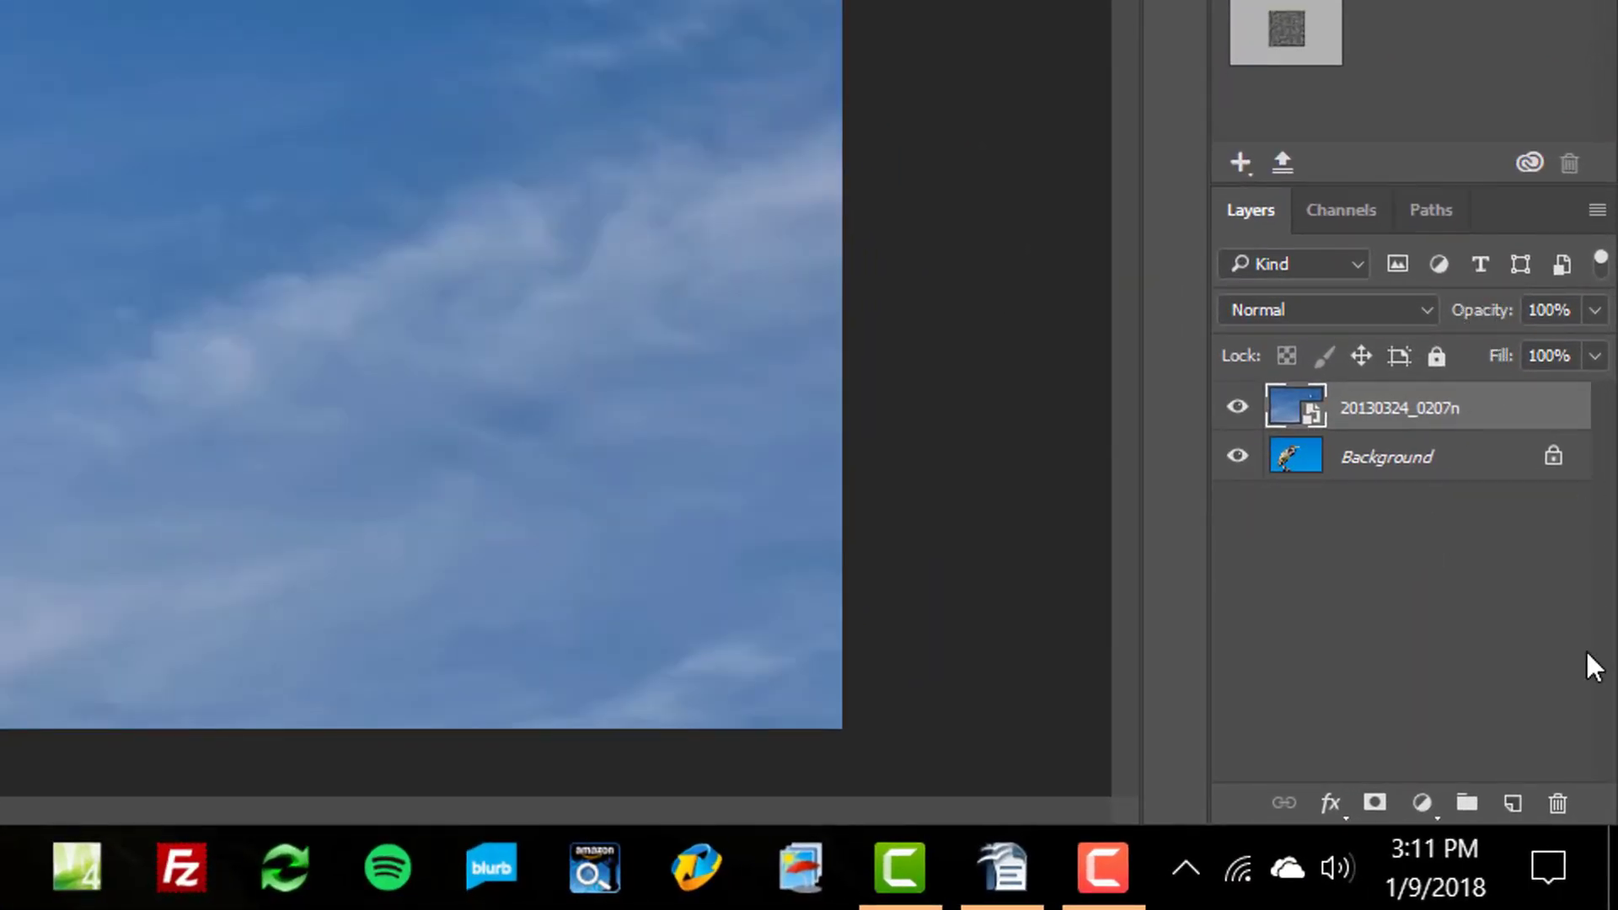
left_click(1376, 805)
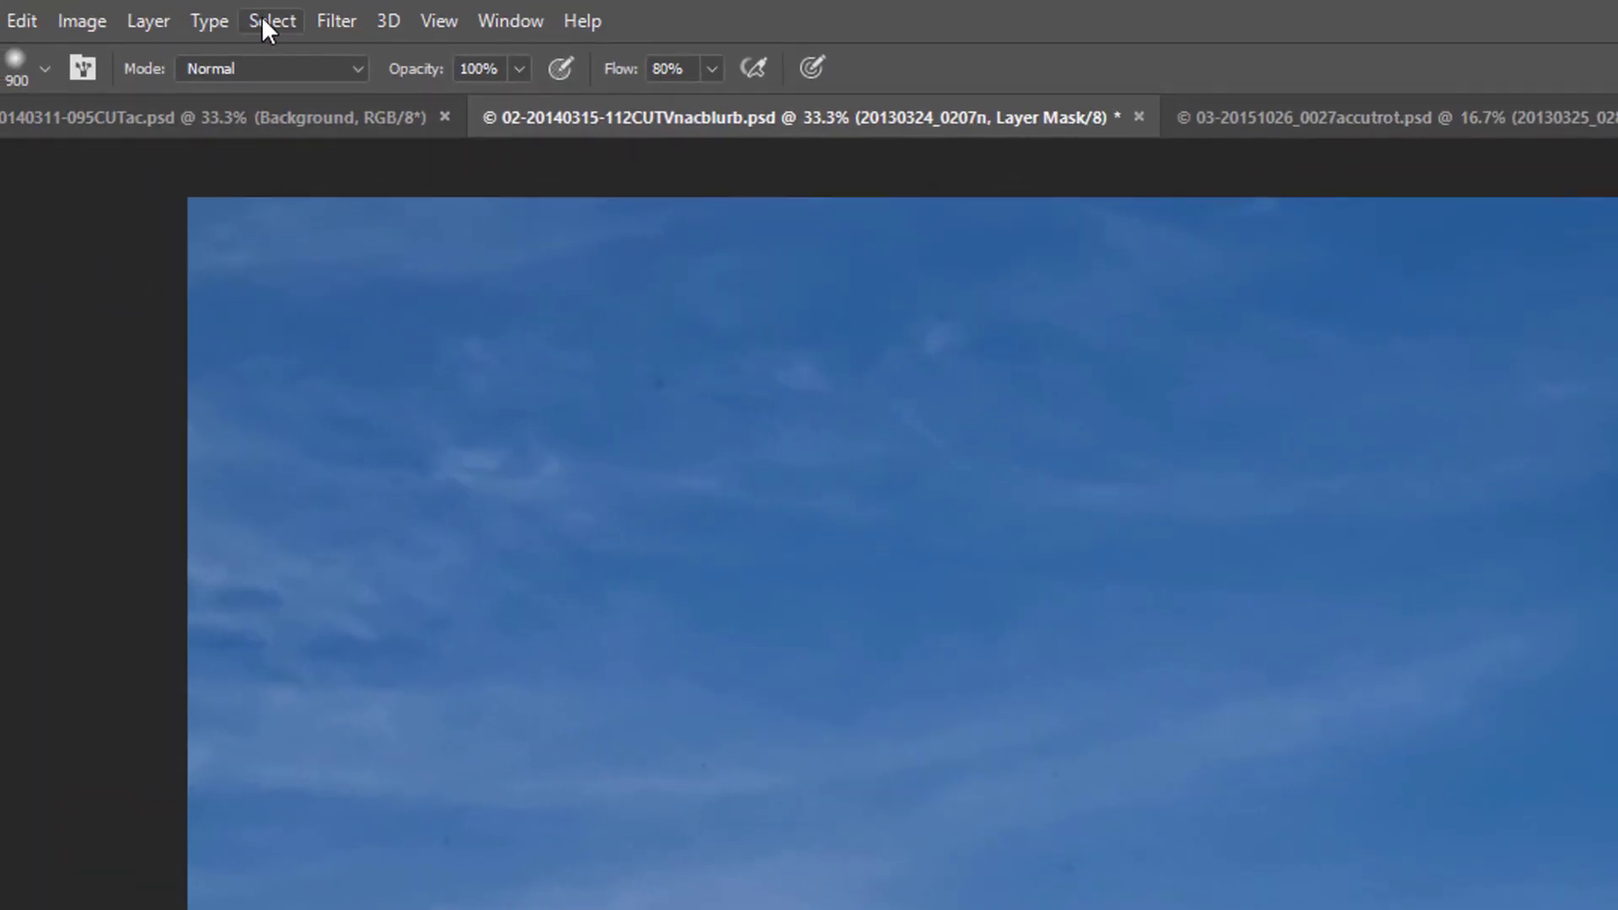
Load the saved sky channel, inverted, as a new selection around the heron and branch
left_click(261, 17)
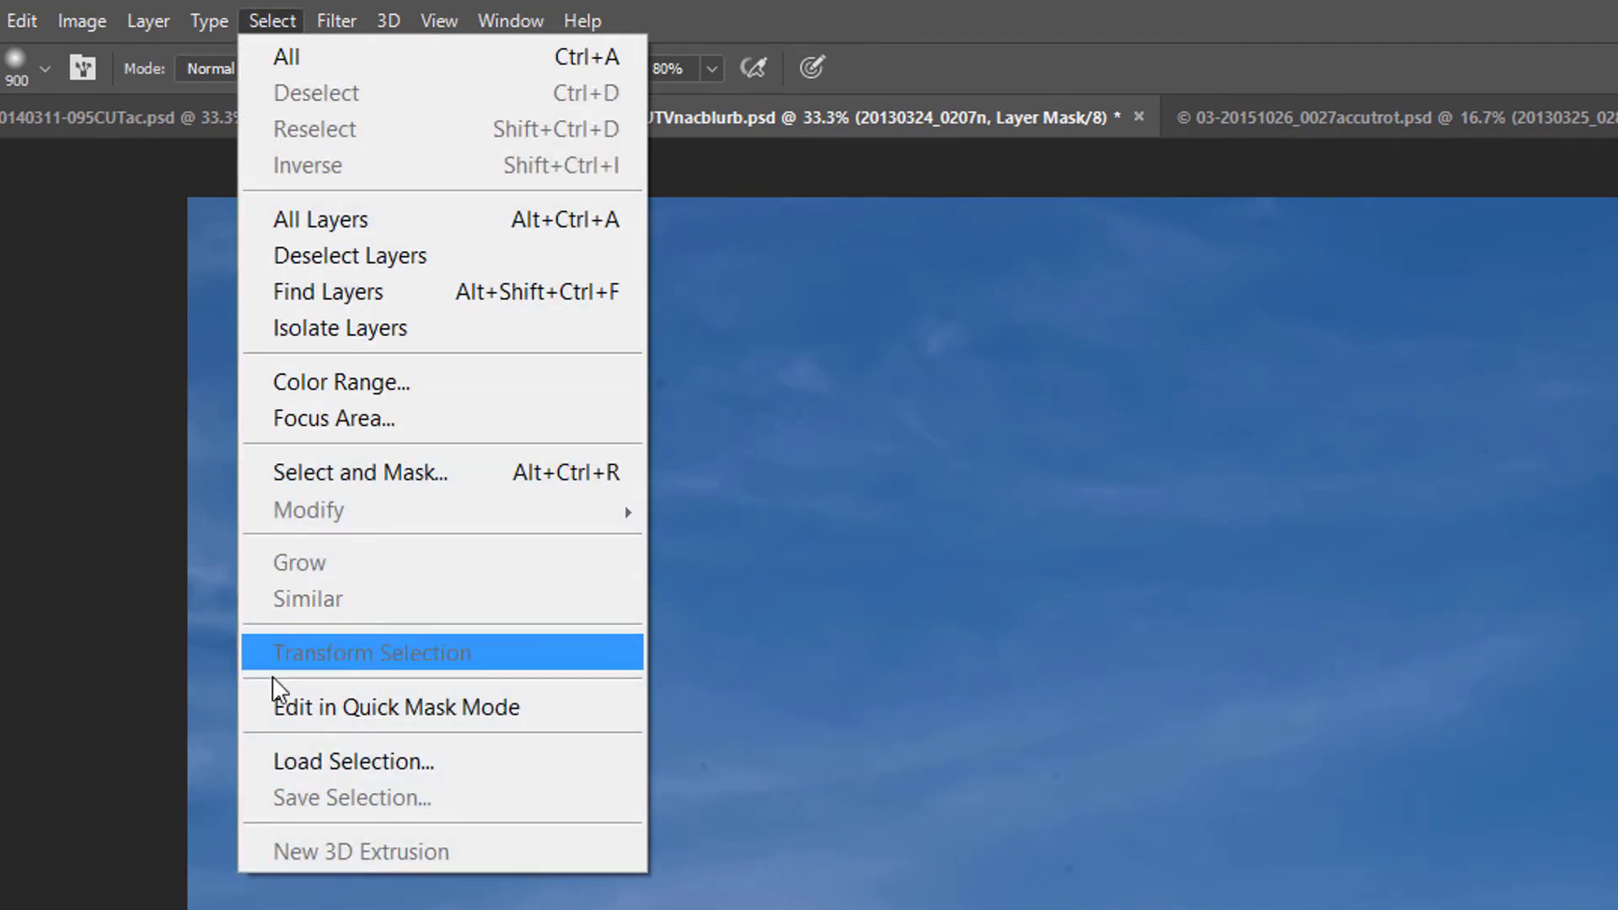
left_click(260, 762)
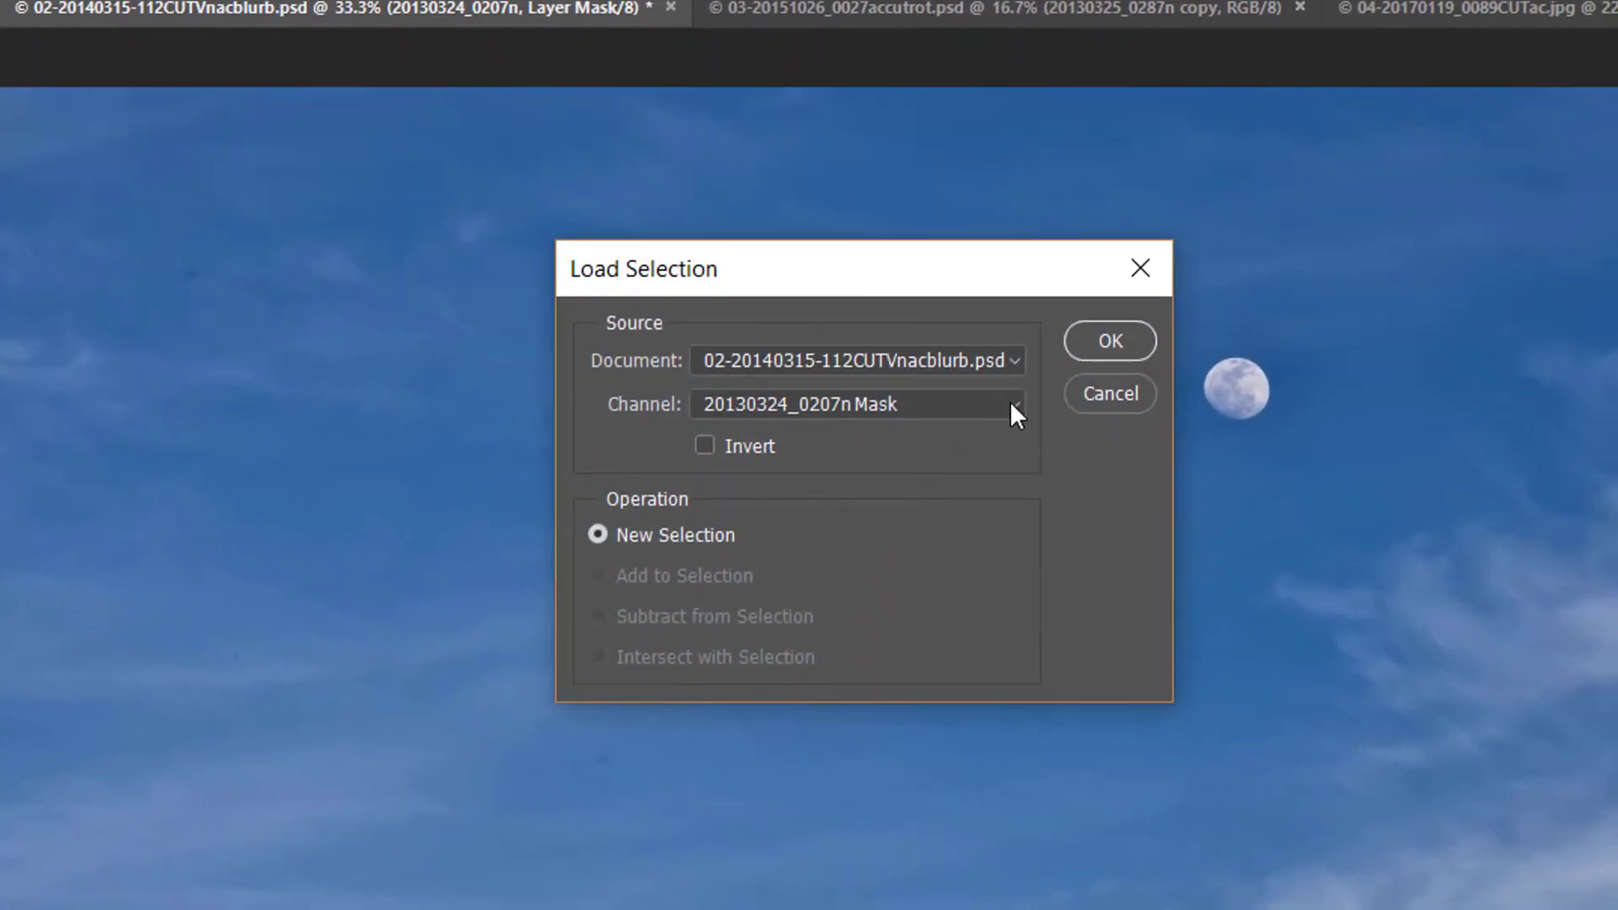
left_click(1012, 403)
left_click(846, 493)
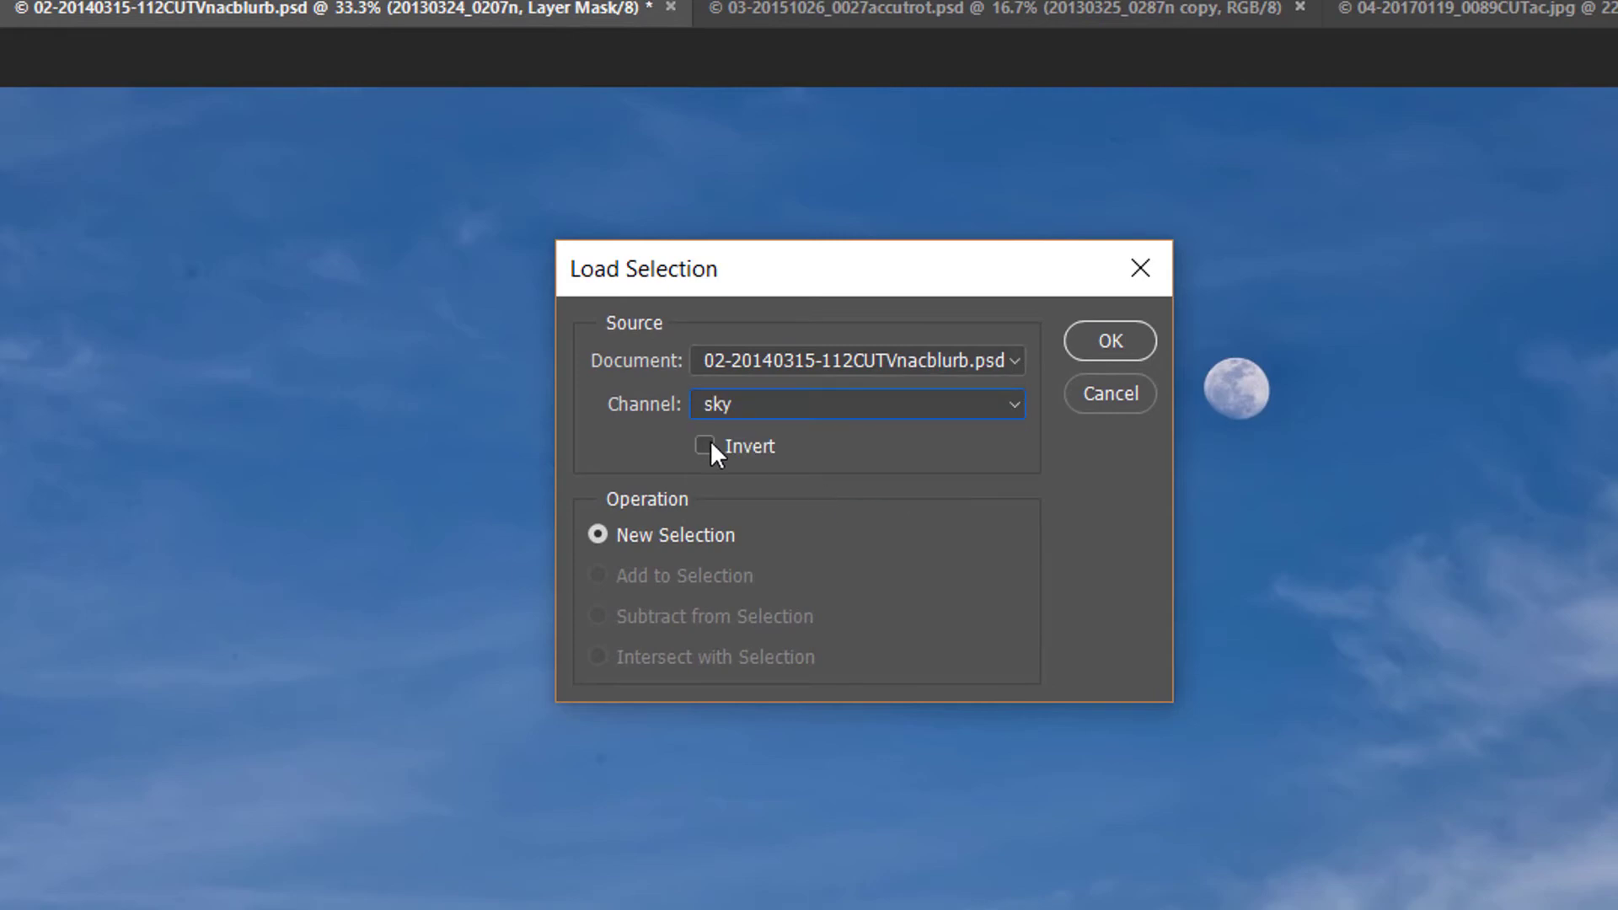
left_click(707, 444)
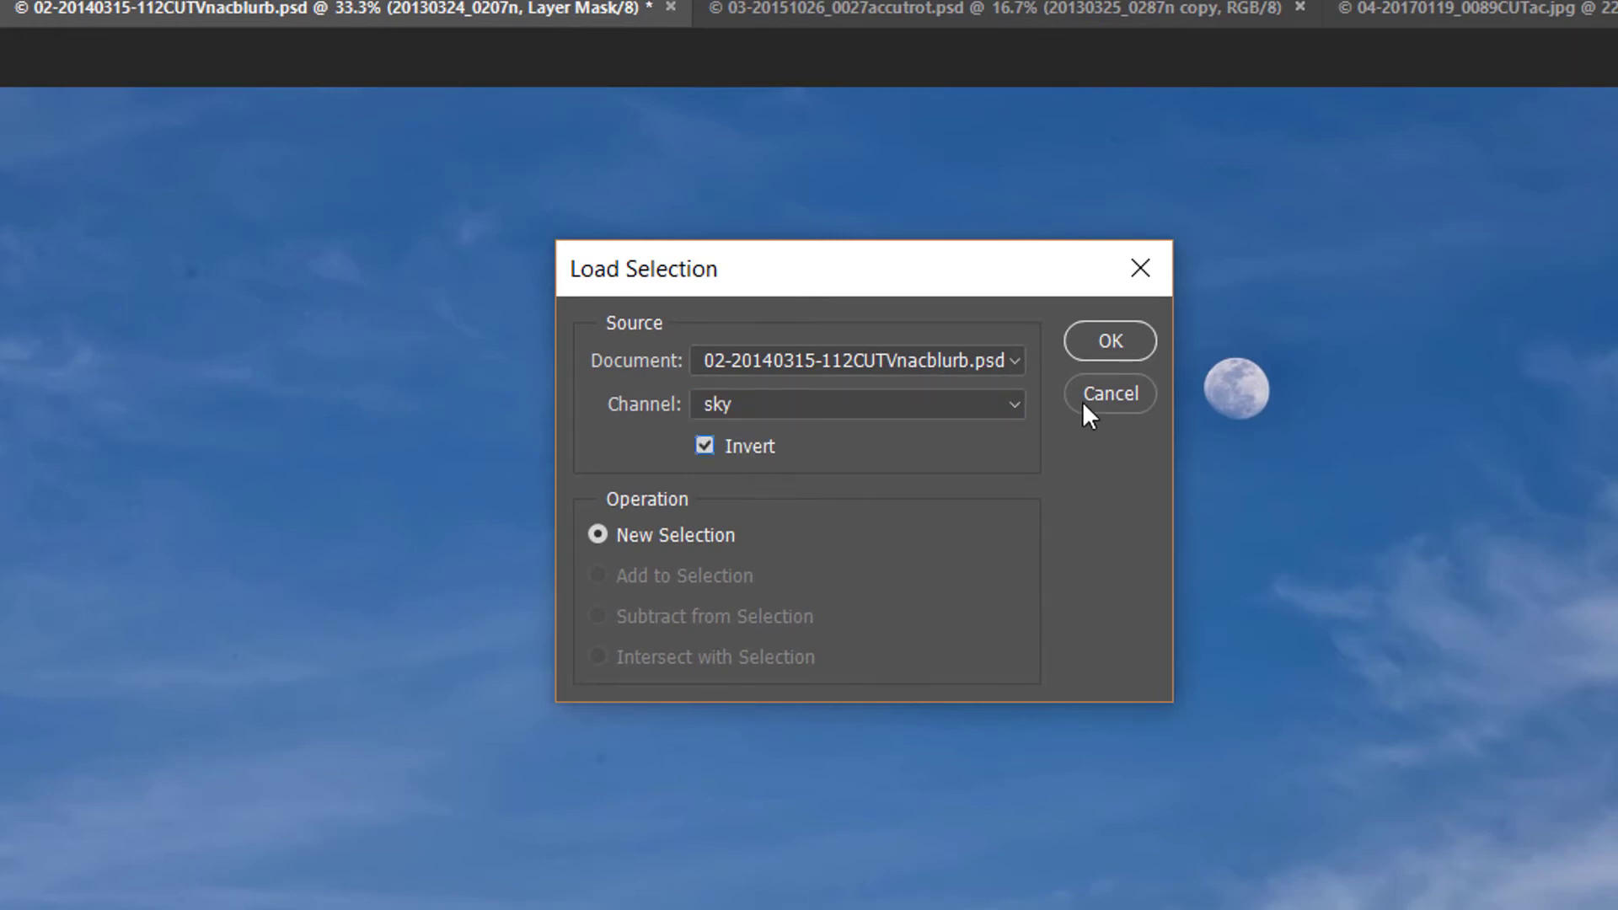
left_click(1099, 335)
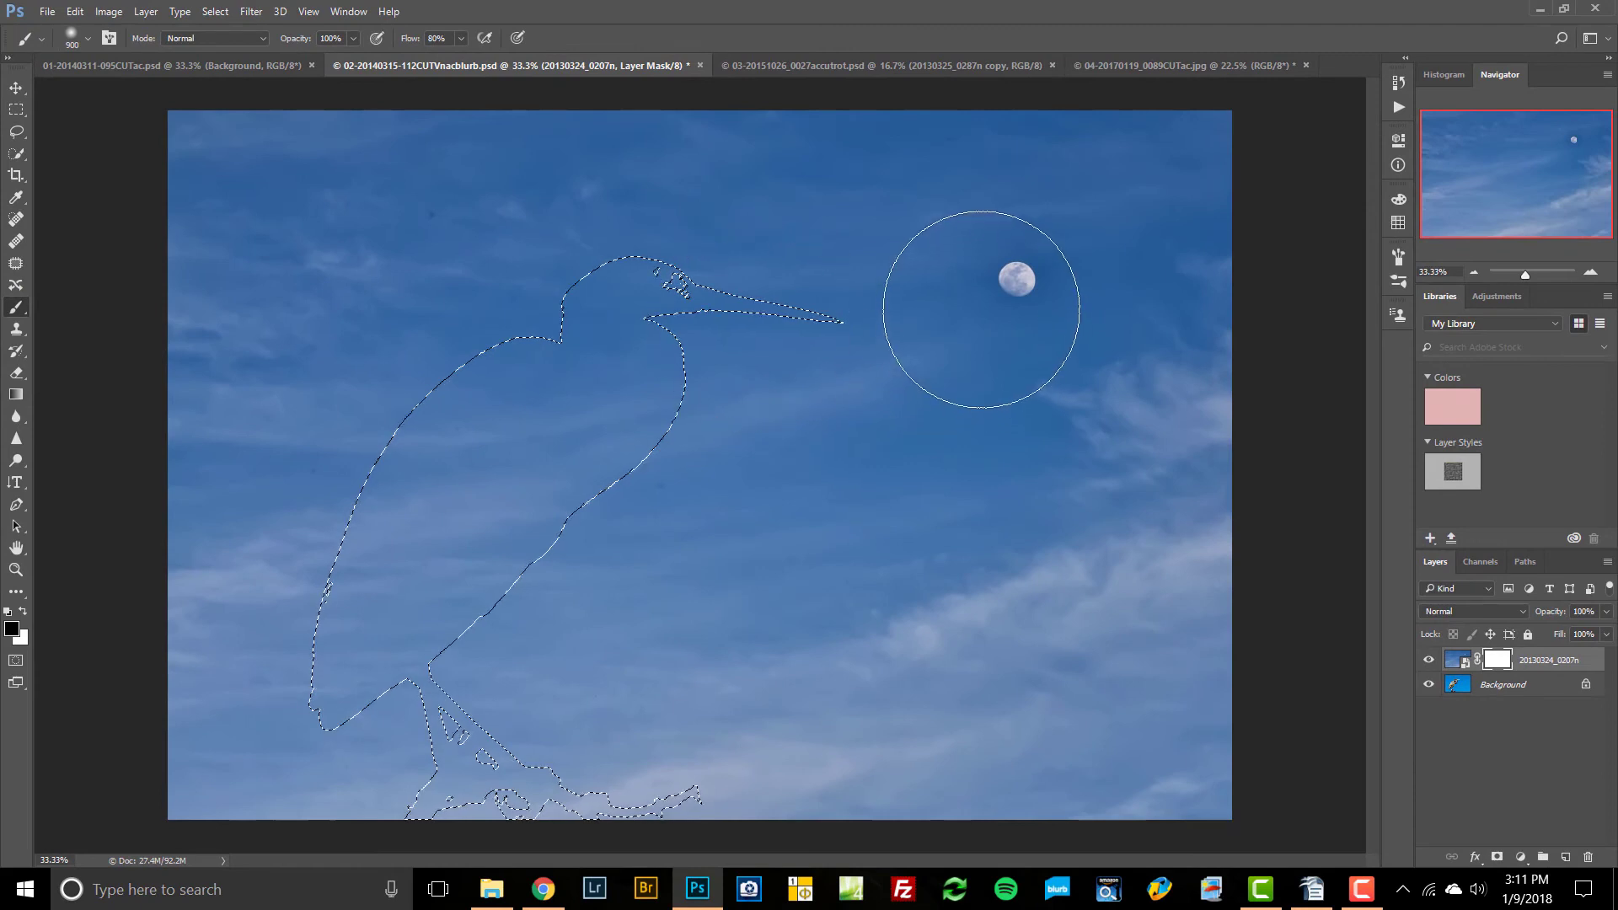
Paint black on the sky layer's mask within the selection to reveal the heron and branch, then deselect
mouse_move(975, 287)
left_mouse_down()
mouse_move(84, 289)
mouse_move(750, 643)
mouse_move(305, 784)
left_mouse_up()
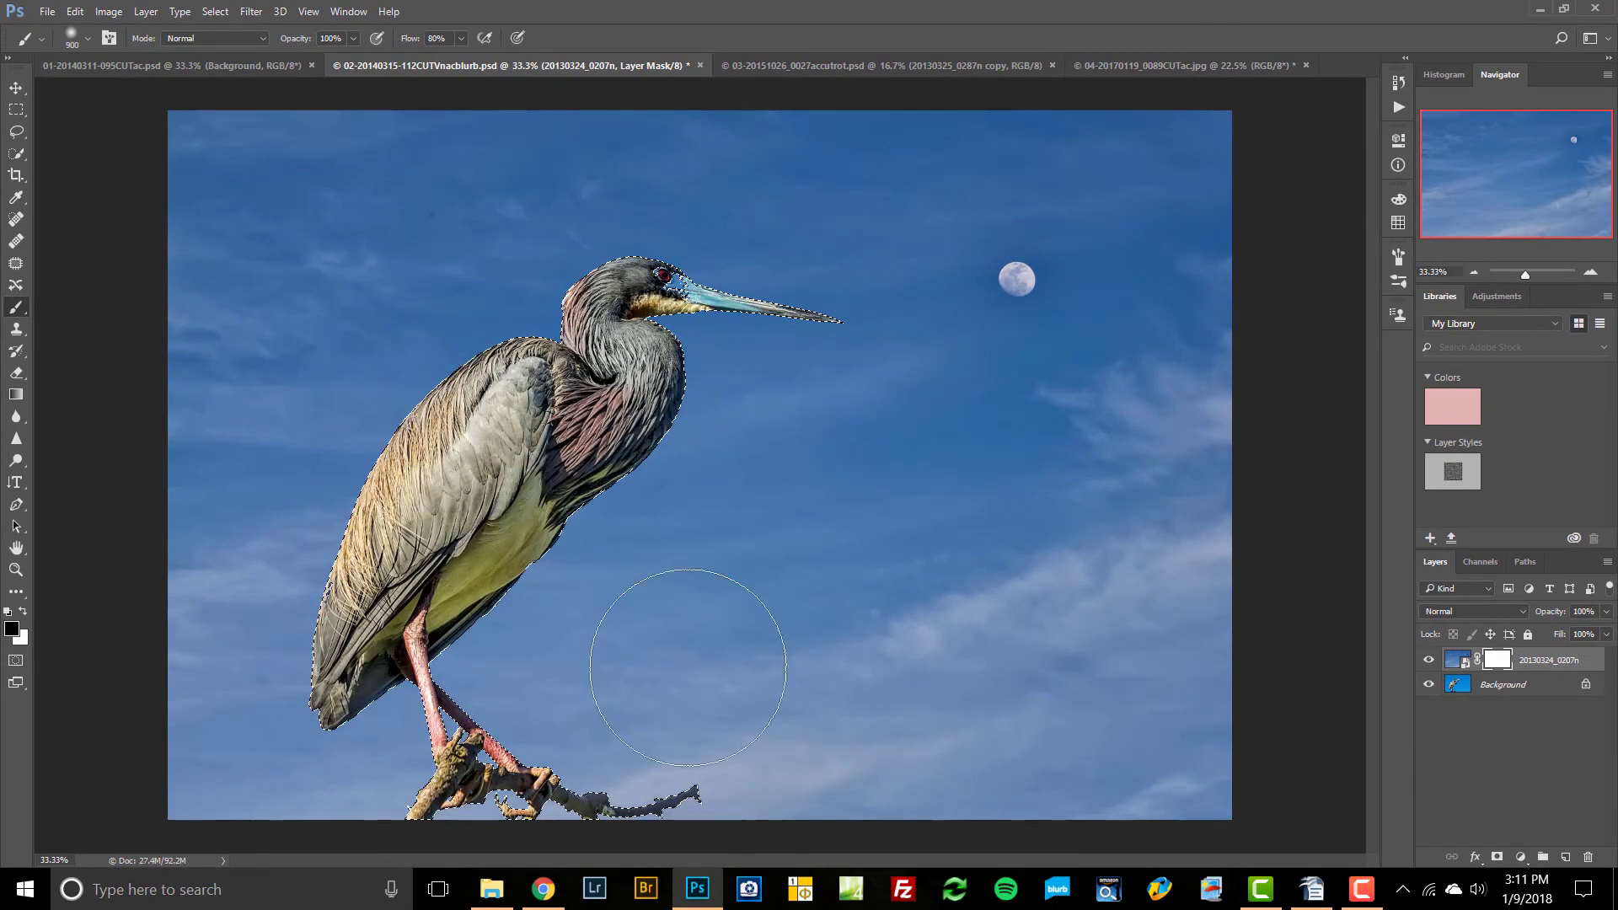
key("ctrl+d")
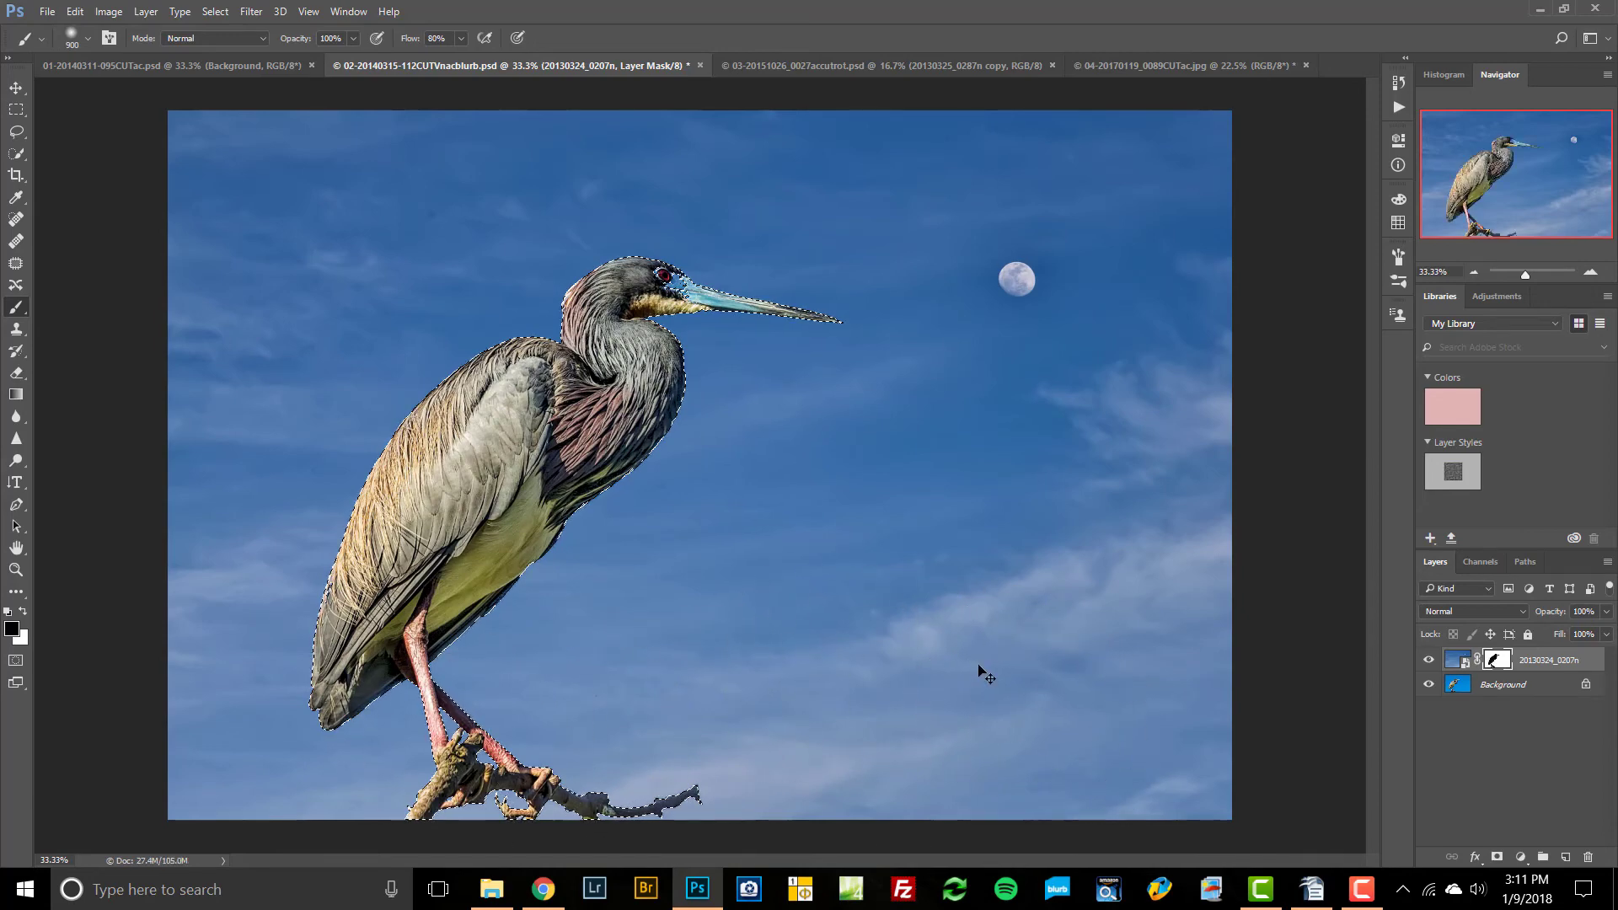